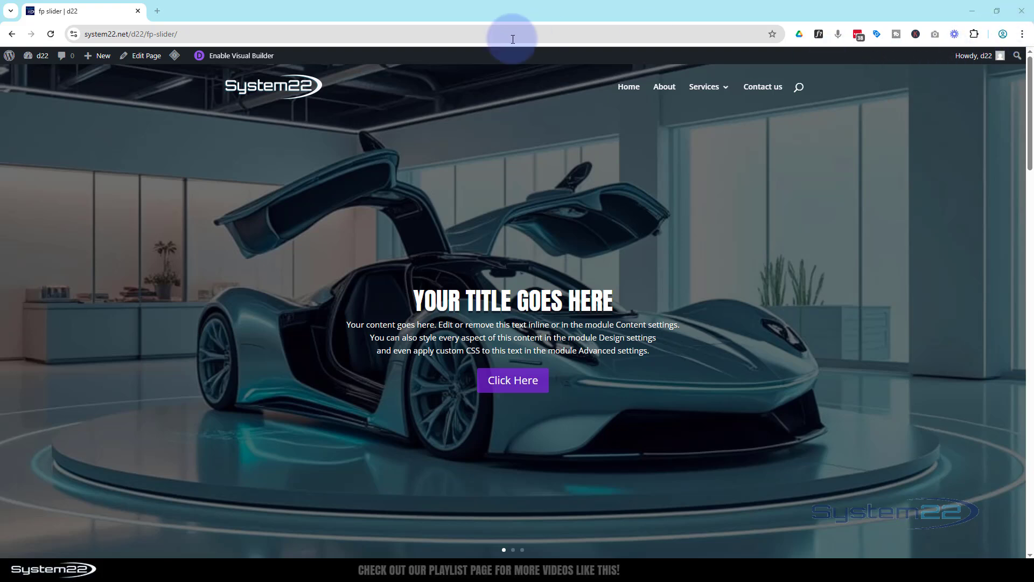
Step: Open the fp slider page for editing in the Visual Builder
{"action": "left_click", "coordinate": [265, 57]}
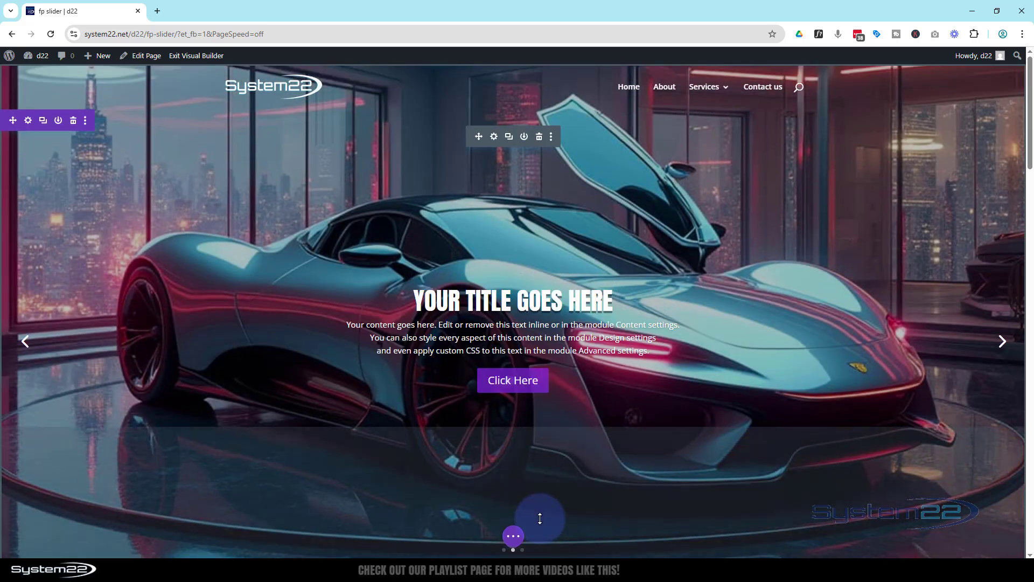
{"action": "left_click_drag", "start_coordinate": [540, 518], "coordinate": [512, 411]}
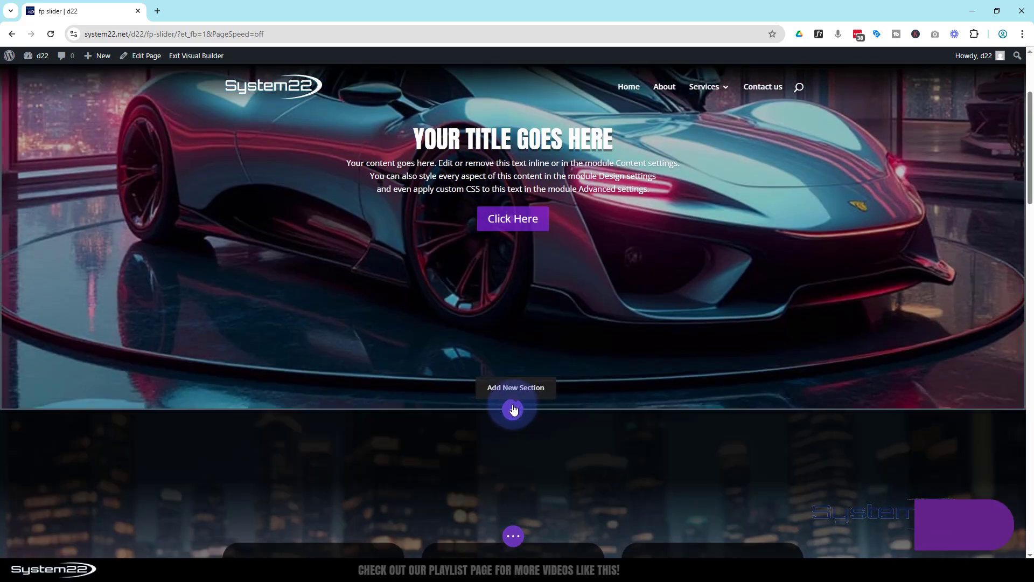
{"action": "scroll", "coordinate": [535, 425], "scroll_direction": "down", "scroll_amount": 10}
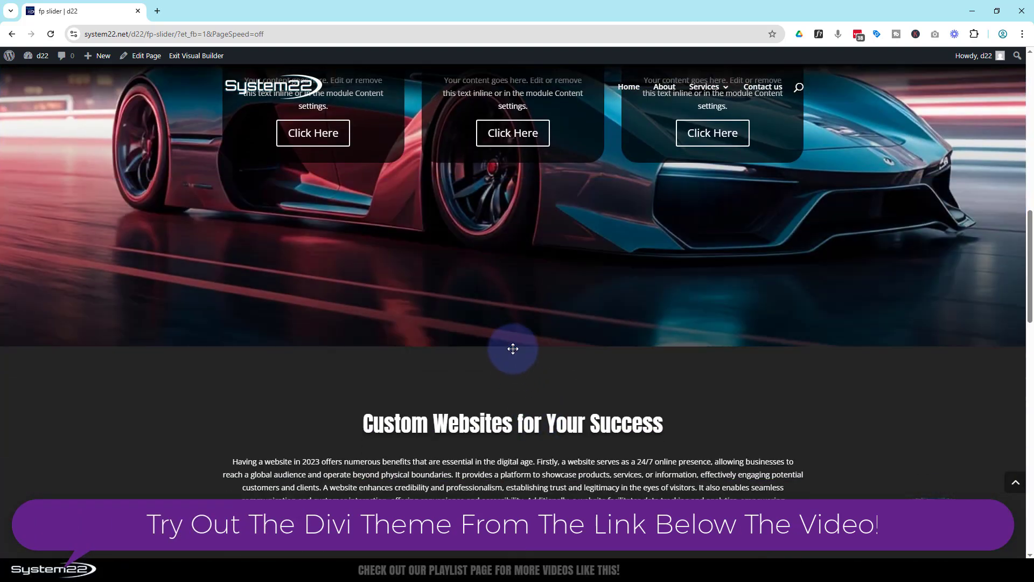
{"action": "scroll", "coordinate": [515, 350], "scroll_direction": "up", "scroll_amount": 4}
{"action": "scroll", "coordinate": [516, 349], "scroll_direction": "up", "scroll_amount": 5}
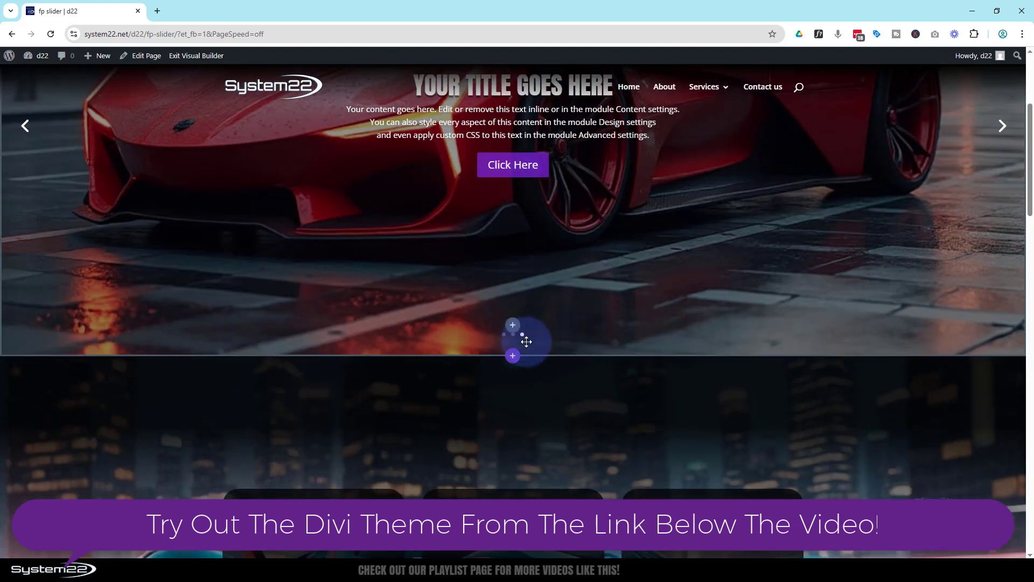
{"action": "left_click_drag", "start_coordinate": [512, 353], "coordinate": [514, 393]}
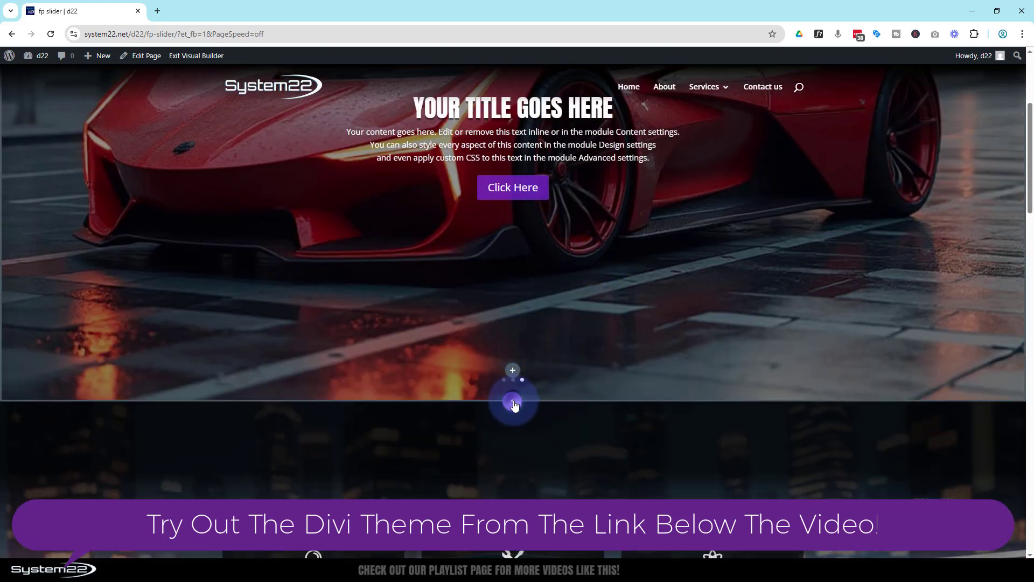
Step: Insert a fullwidth section with a Fullwidth Slider module directly below the existing slider section and keep its default settings
{"action": "left_click", "coordinate": [513, 402]}
{"action": "left_click", "coordinate": [447, 345]}
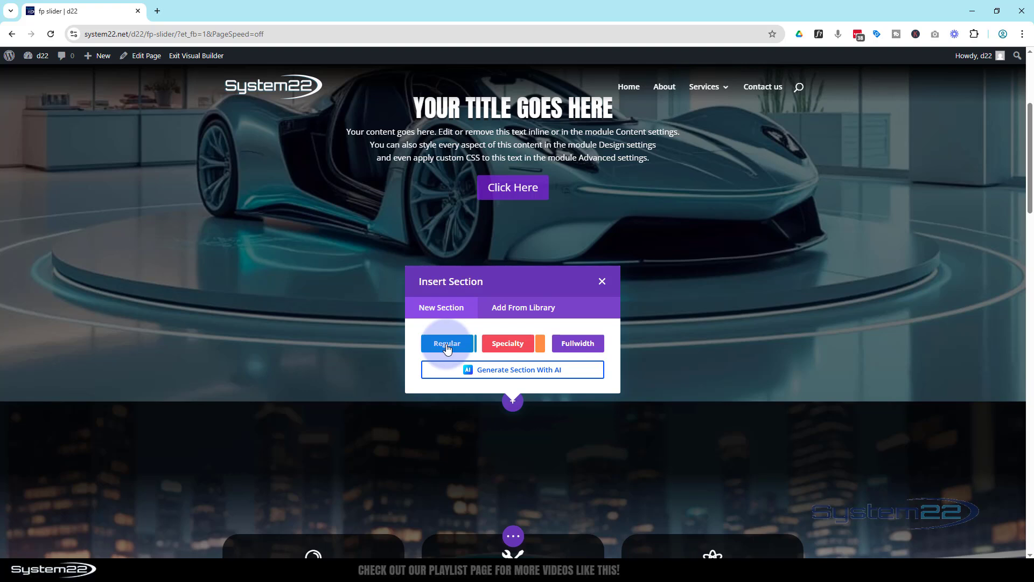
{"action": "left_click", "coordinate": [576, 345]}
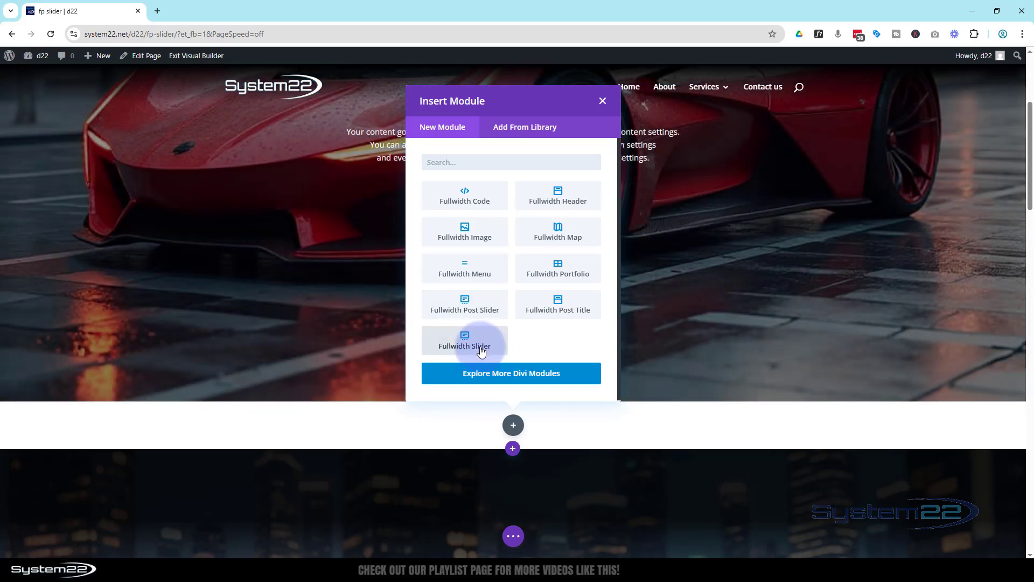
{"action": "left_click", "coordinate": [481, 351]}
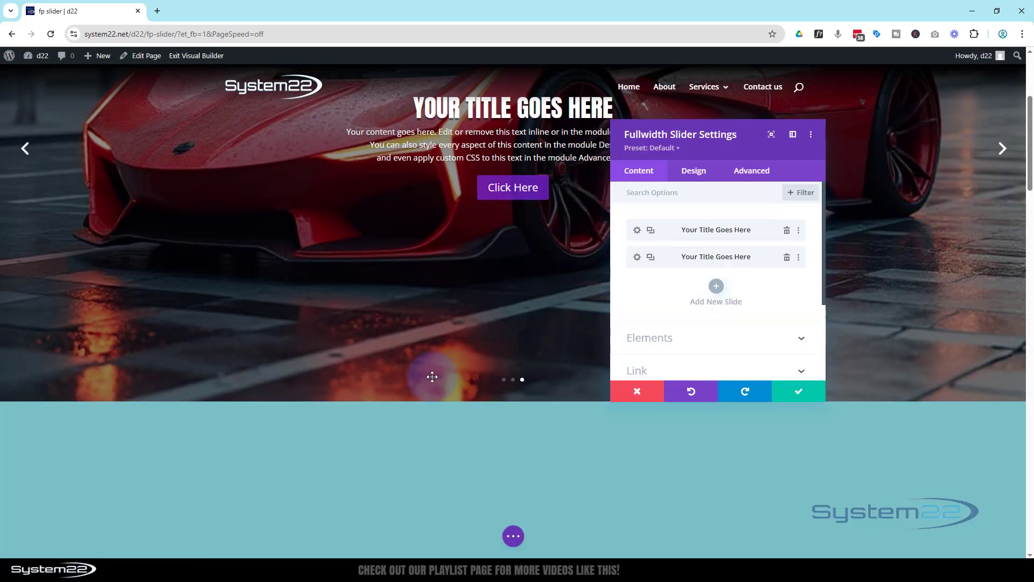
{"action": "scroll", "coordinate": [432, 377], "scroll_direction": "down", "scroll_amount": 5}
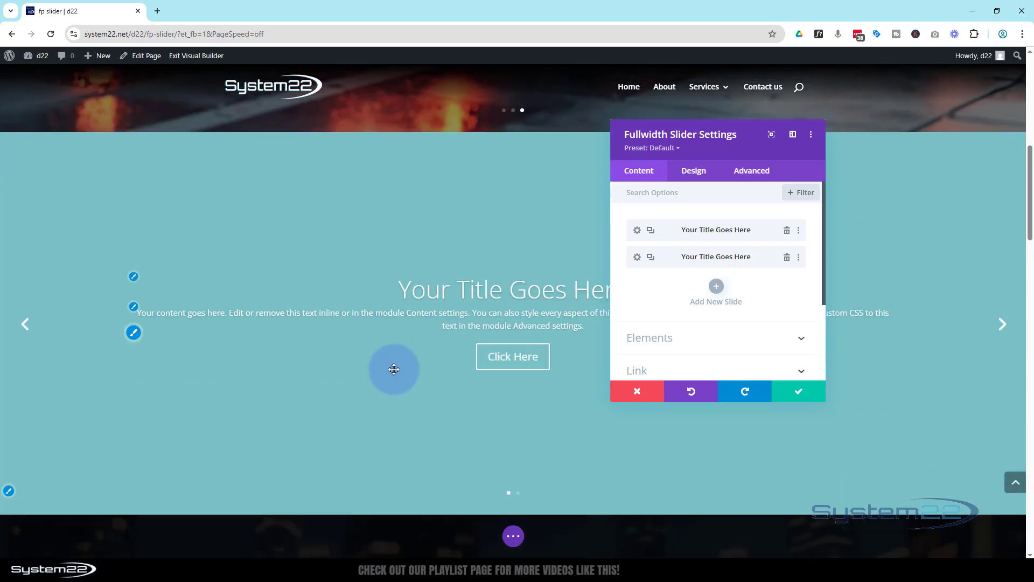
{"action": "scroll", "coordinate": [394, 368], "scroll_direction": "up", "scroll_amount": 5}
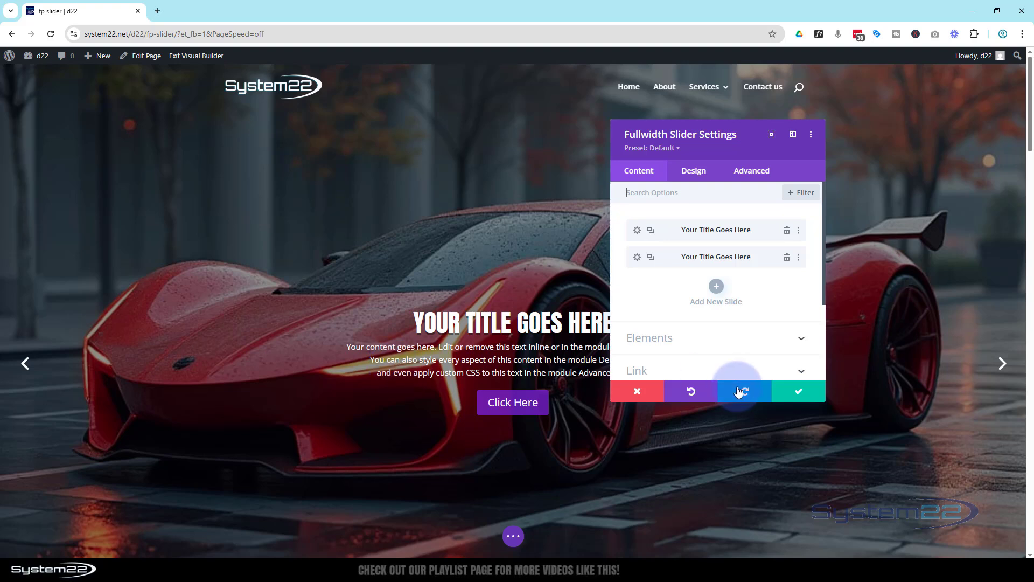
{"action": "left_click", "coordinate": [798, 395]}
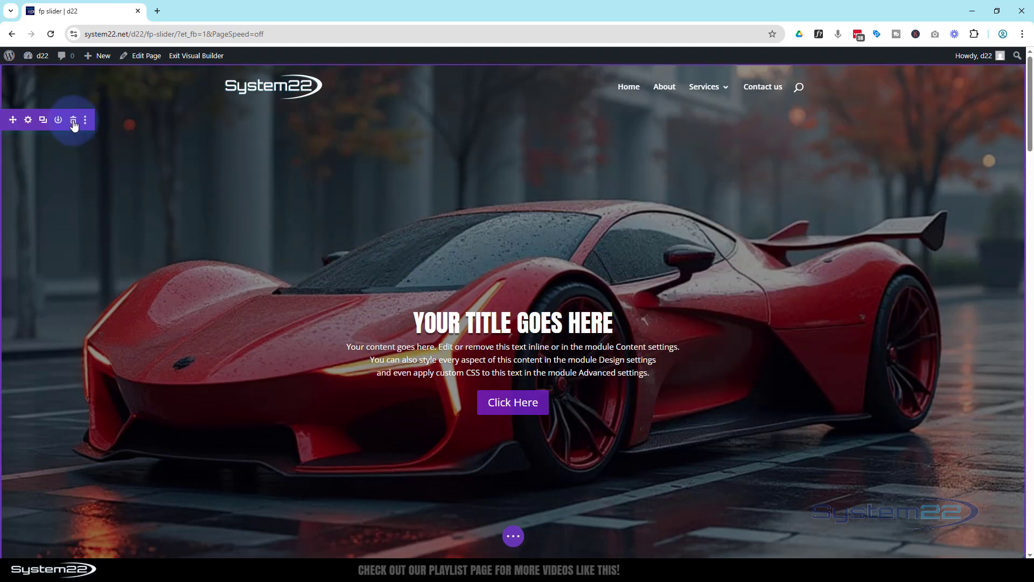
Step: Delete the original car slider section and remove the second slide from the new fullwidth slider
{"action": "left_click", "coordinate": [74, 120]}
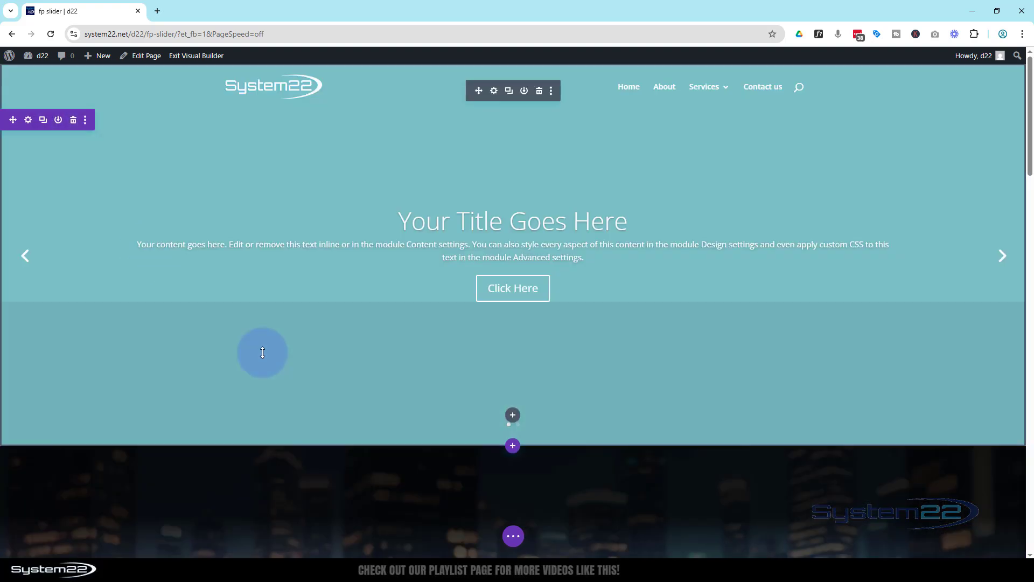
{"action": "left_click", "coordinate": [494, 90]}
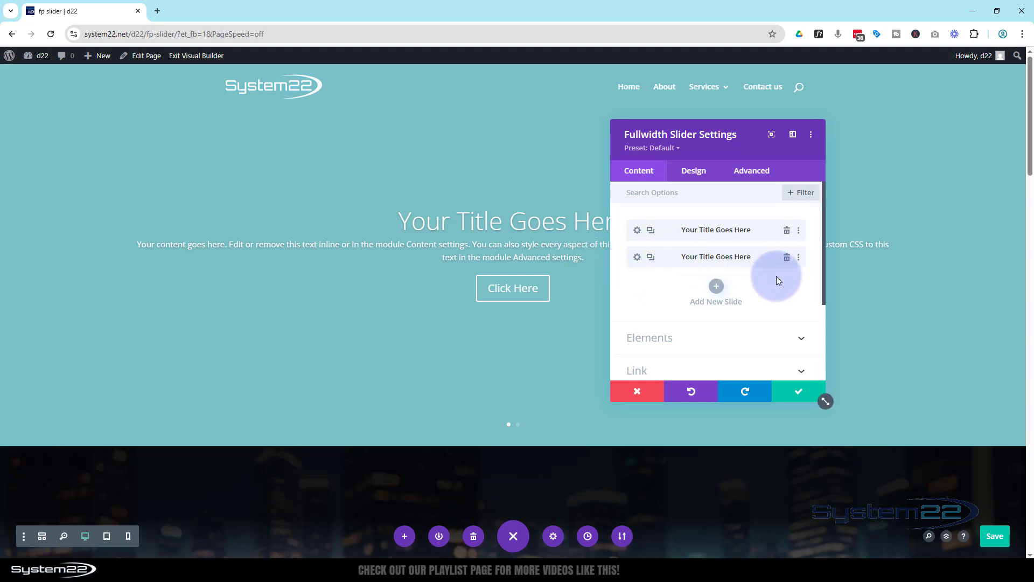
{"action": "left_click", "coordinate": [786, 257]}
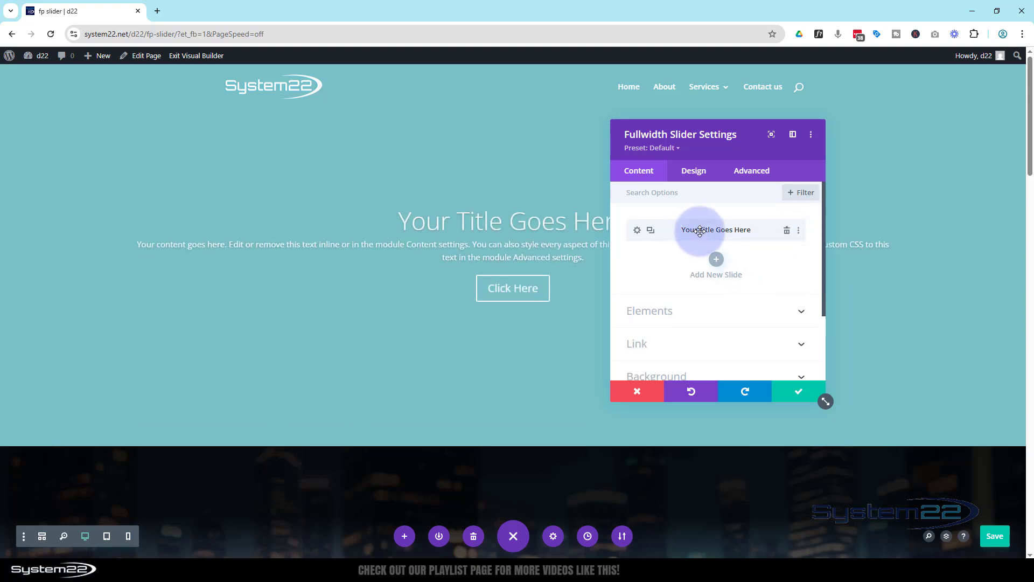
Step: Open the remaining slide's settings and review its title, button and body text
{"action": "left_click", "coordinate": [636, 232]}
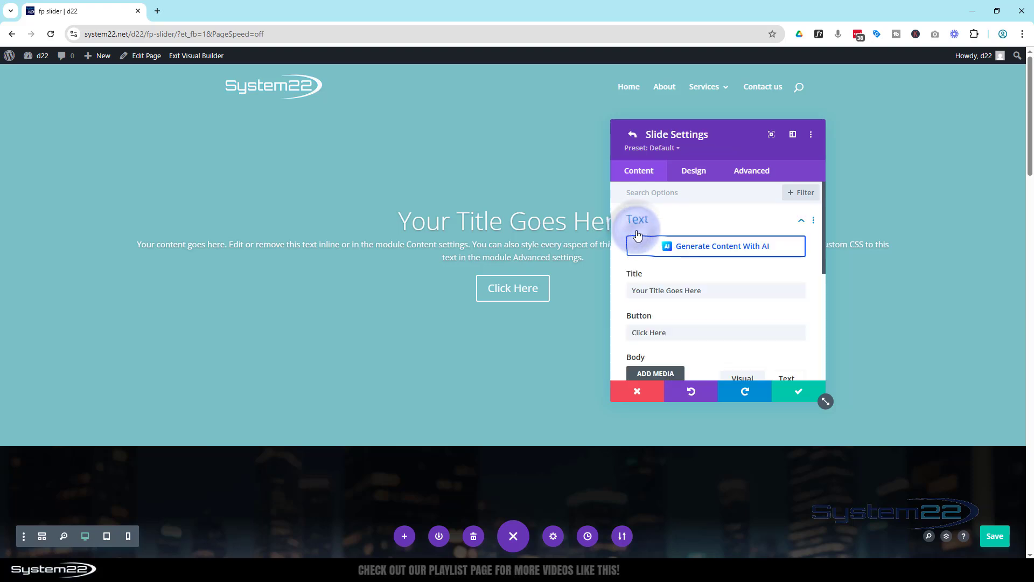
{"action": "left_click_drag", "start_coordinate": [781, 136], "coordinate": [872, 130]}
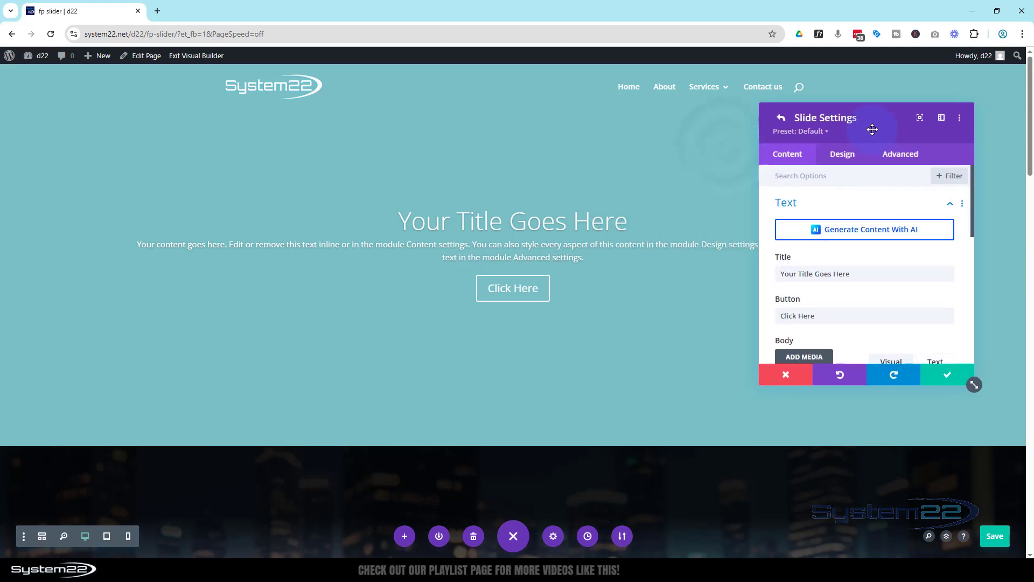
{"action": "left_click_drag", "start_coordinate": [852, 273], "coordinate": [779, 273]}
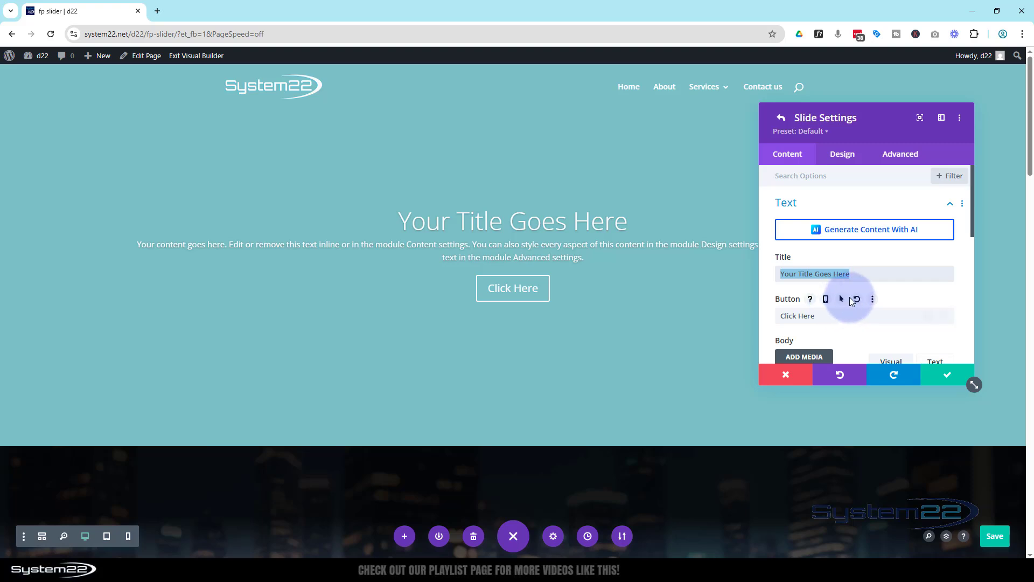
{"action": "scroll", "coordinate": [850, 300], "scroll_direction": "down", "scroll_amount": 3}
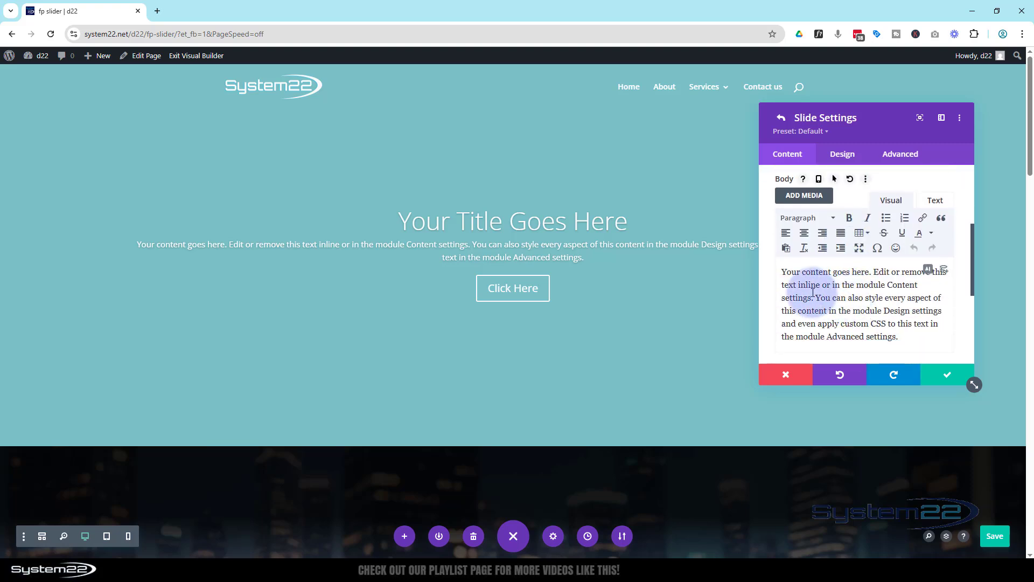
{"action": "scroll", "coordinate": [815, 292], "scroll_direction": "down", "scroll_amount": 5}
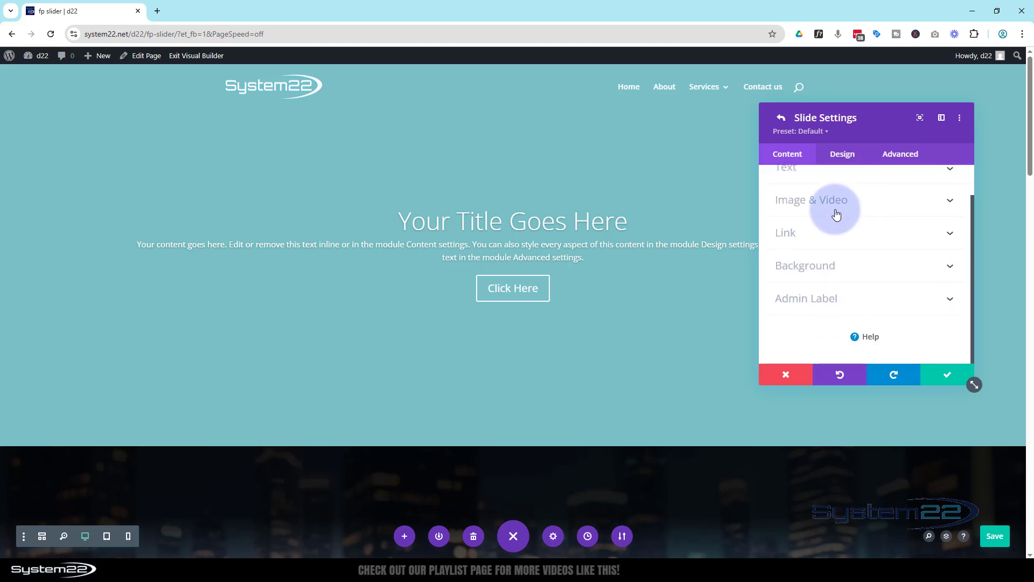
Step: Try the neon-lit city showroom car picture as the slide's image and remove it again
{"action": "left_click", "coordinate": [839, 205]}
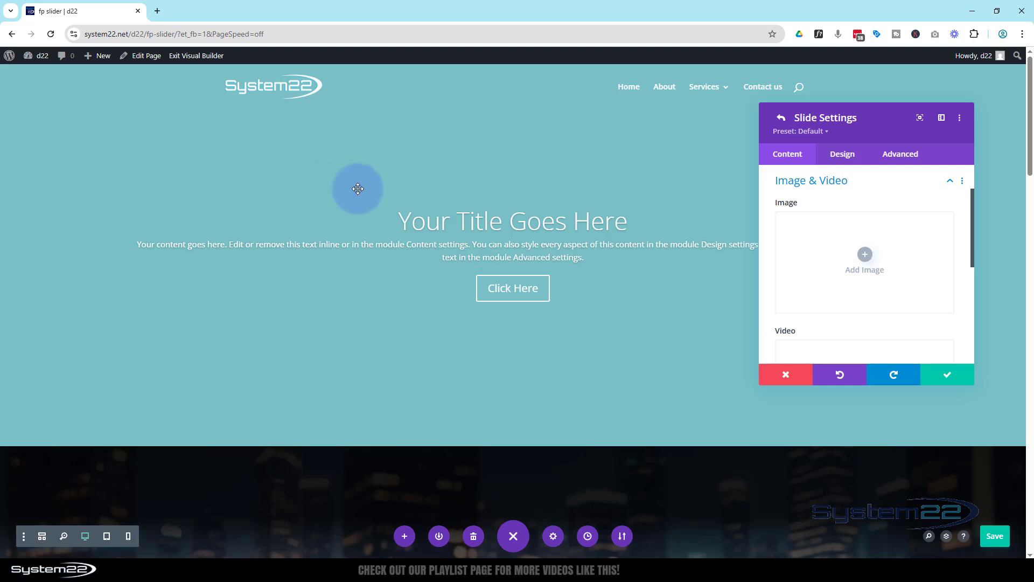
{"action": "left_click", "coordinate": [865, 261]}
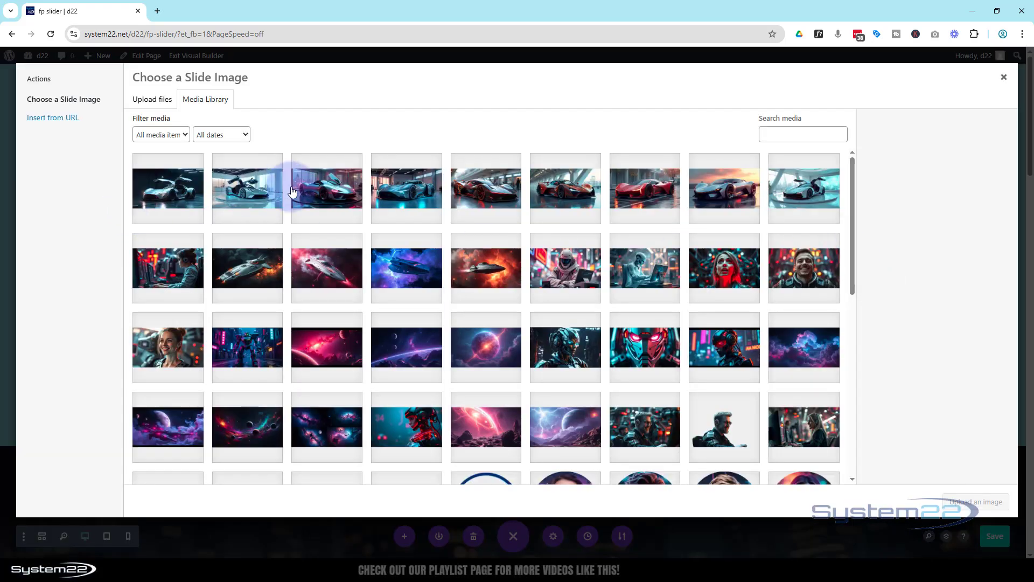
{"action": "left_click", "coordinate": [292, 191]}
{"action": "left_click", "coordinate": [964, 503]}
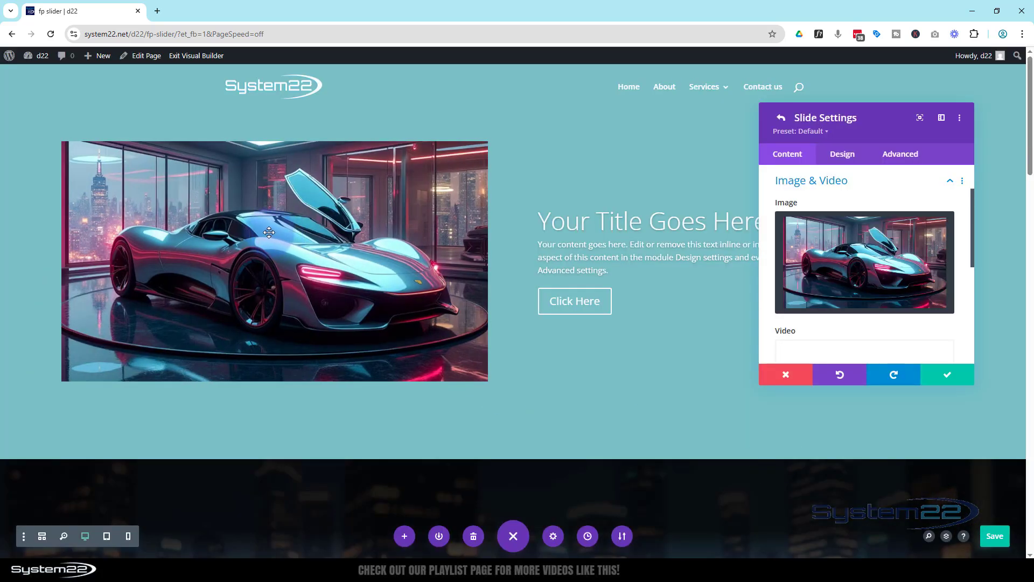
{"action": "mouse_move", "coordinate": [931, 231]}
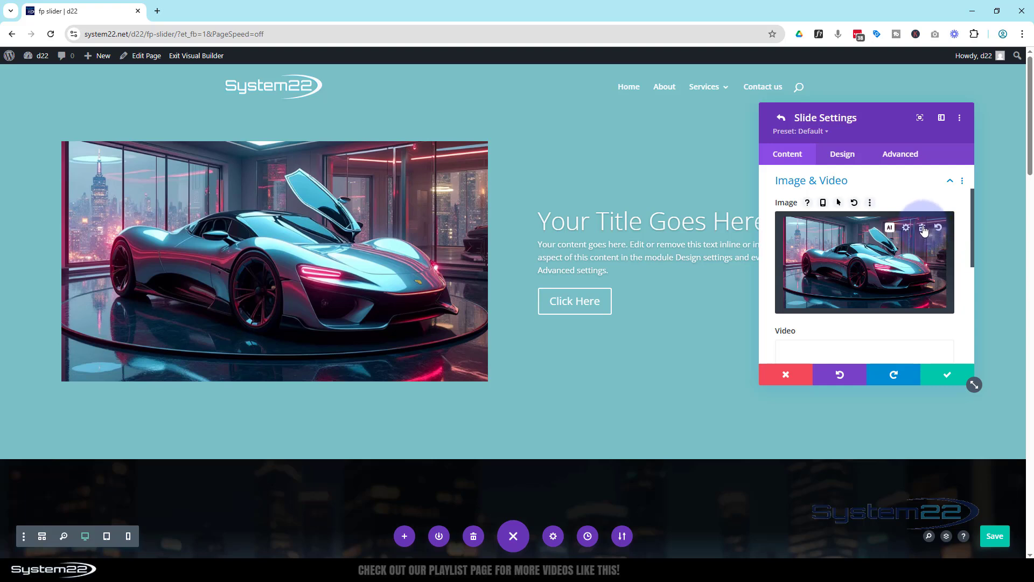
{"action": "left_click", "coordinate": [922, 228]}
Step: Review the slide's video option and its button and module link URL and target settings
{"action": "scroll", "coordinate": [909, 257], "scroll_direction": "down", "scroll_amount": 2}
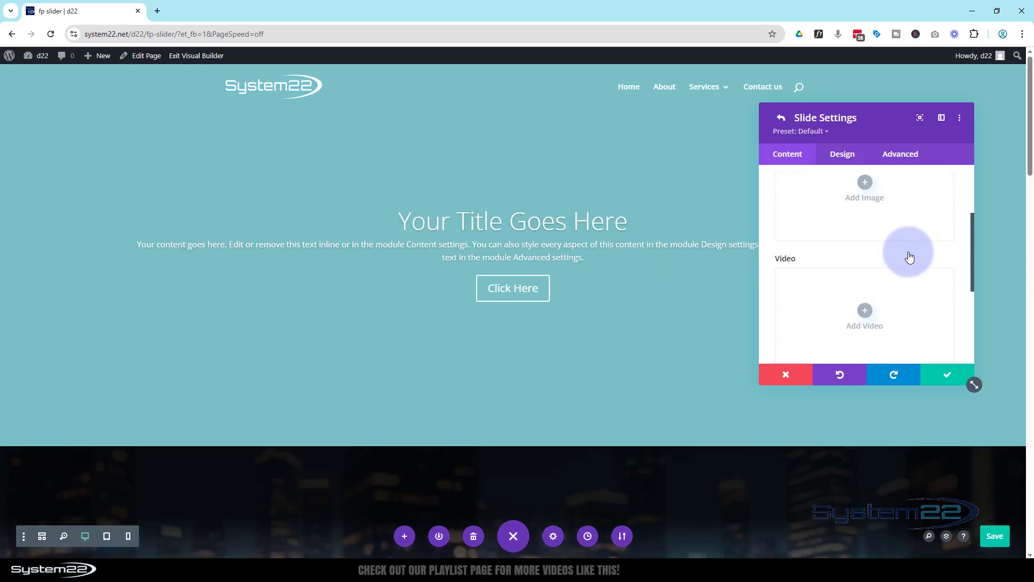
{"action": "scroll", "coordinate": [910, 257], "scroll_direction": "down", "scroll_amount": 2}
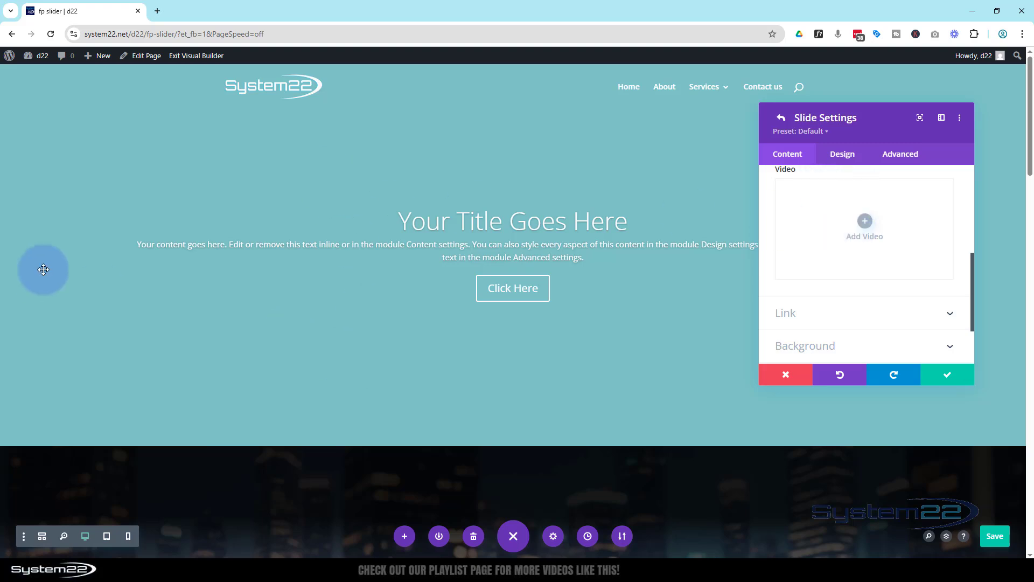
{"action": "scroll", "coordinate": [844, 261], "scroll_direction": "down", "scroll_amount": 2}
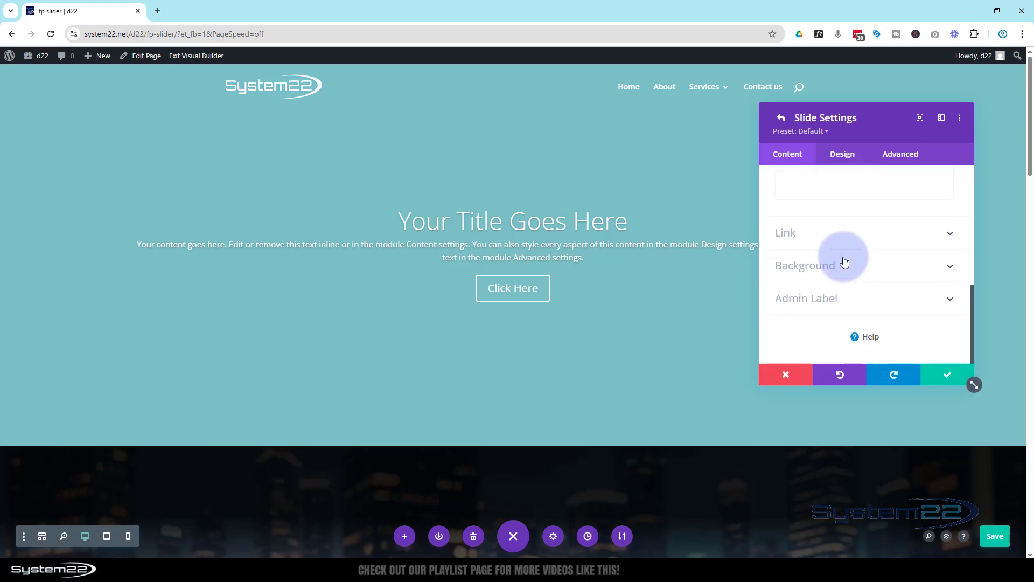
{"action": "left_click", "coordinate": [837, 233]}
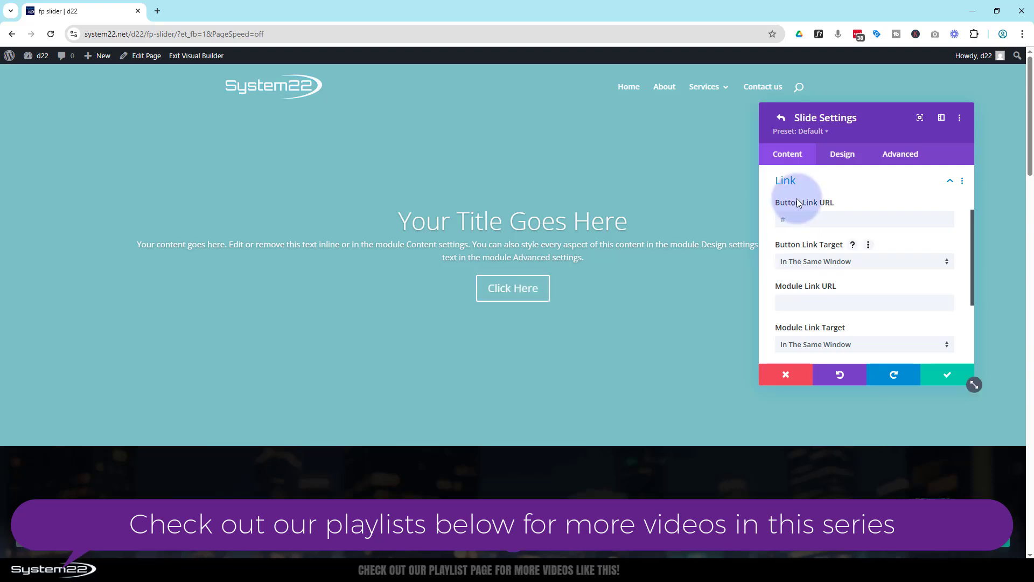
{"action": "left_click", "coordinate": [796, 305]}
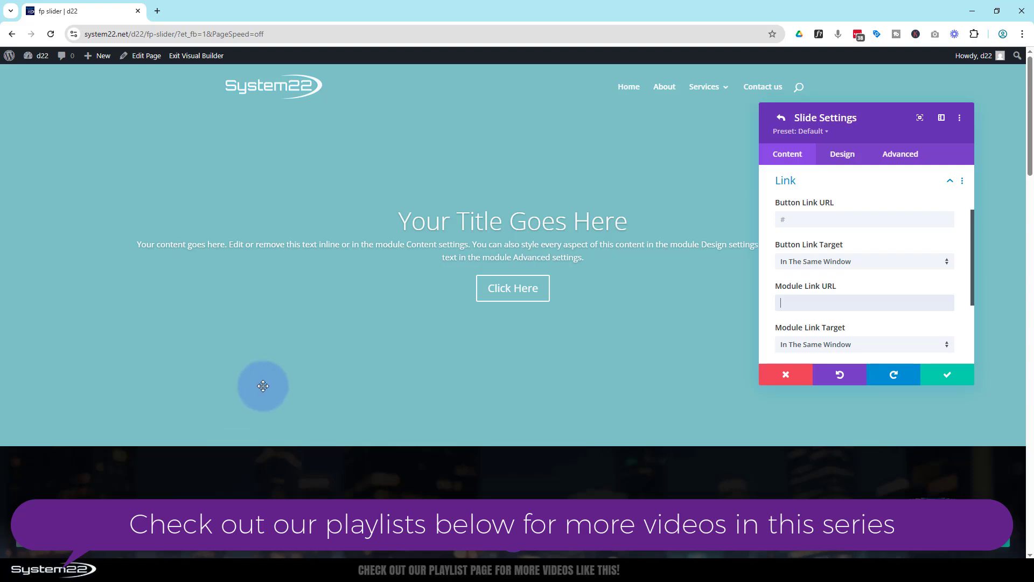
{"action": "scroll", "coordinate": [800, 307], "scroll_direction": "down", "scroll_amount": 1}
{"action": "left_click", "coordinate": [799, 297]}
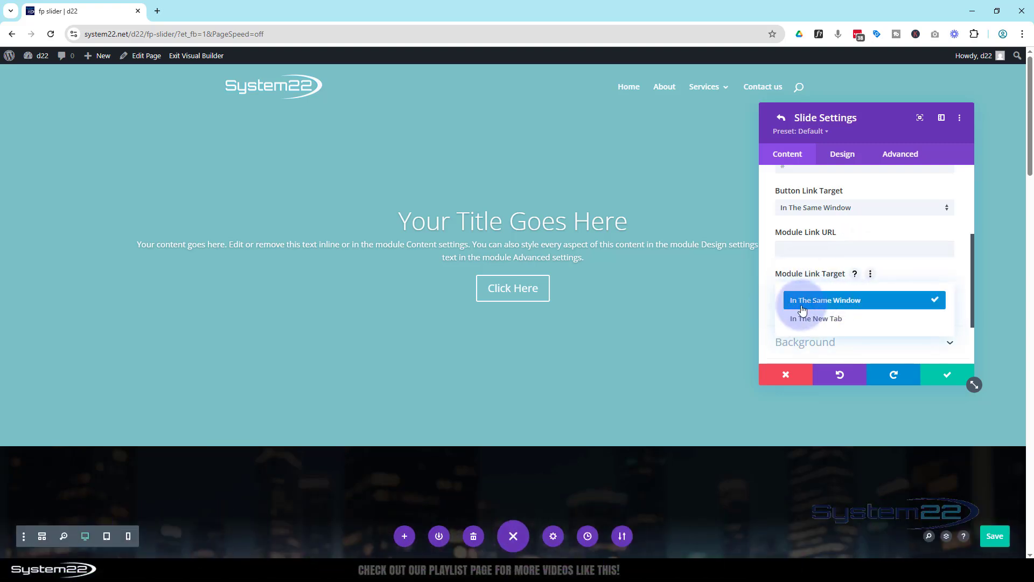
{"action": "left_click", "coordinate": [768, 303]}
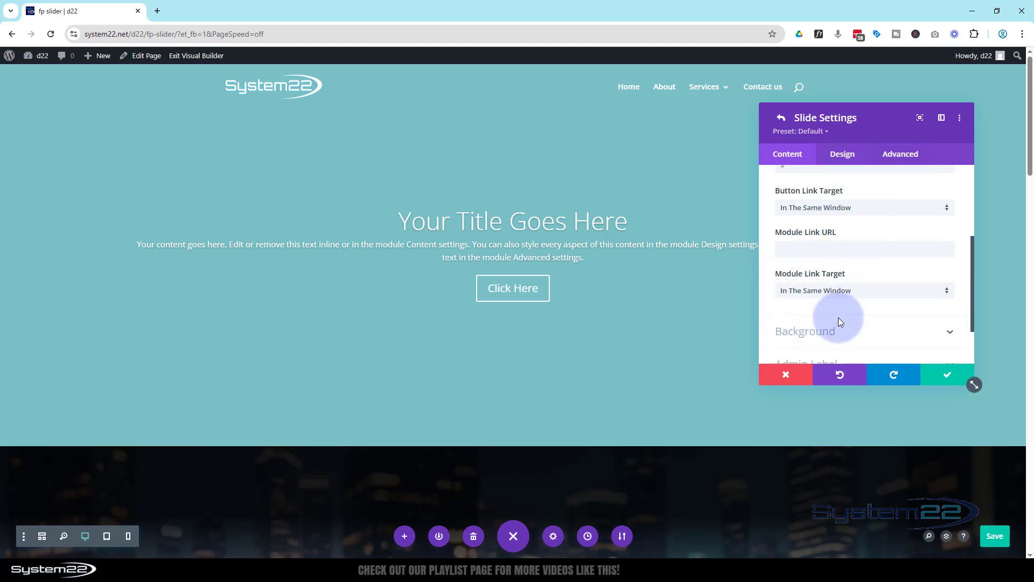
Step: Set the slide's background image to the light blue car with raised gull-wing doors from the media library
{"action": "left_click", "coordinate": [864, 337]}
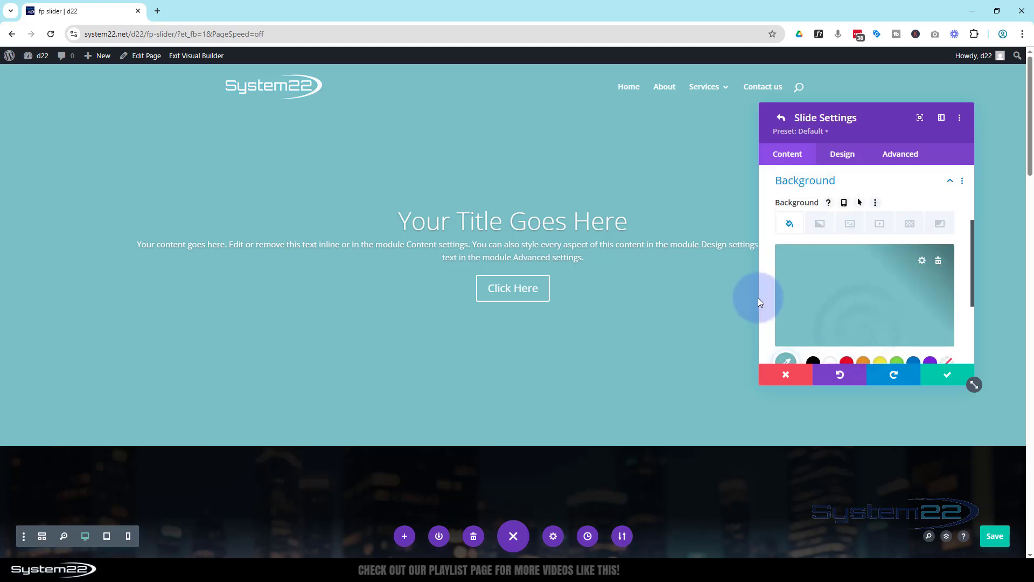
{"action": "left_click", "coordinate": [854, 227]}
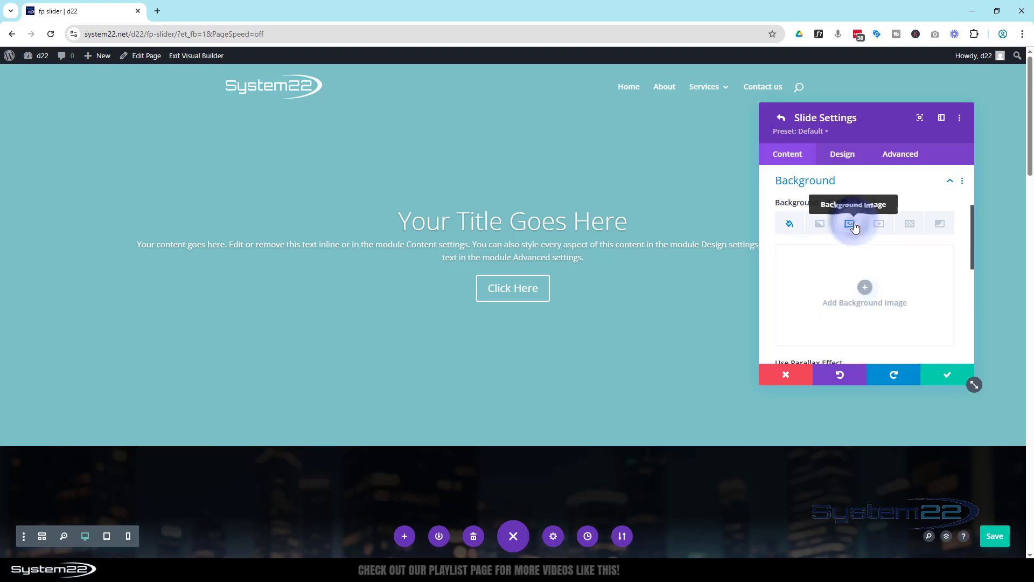
{"action": "left_click", "coordinate": [865, 293]}
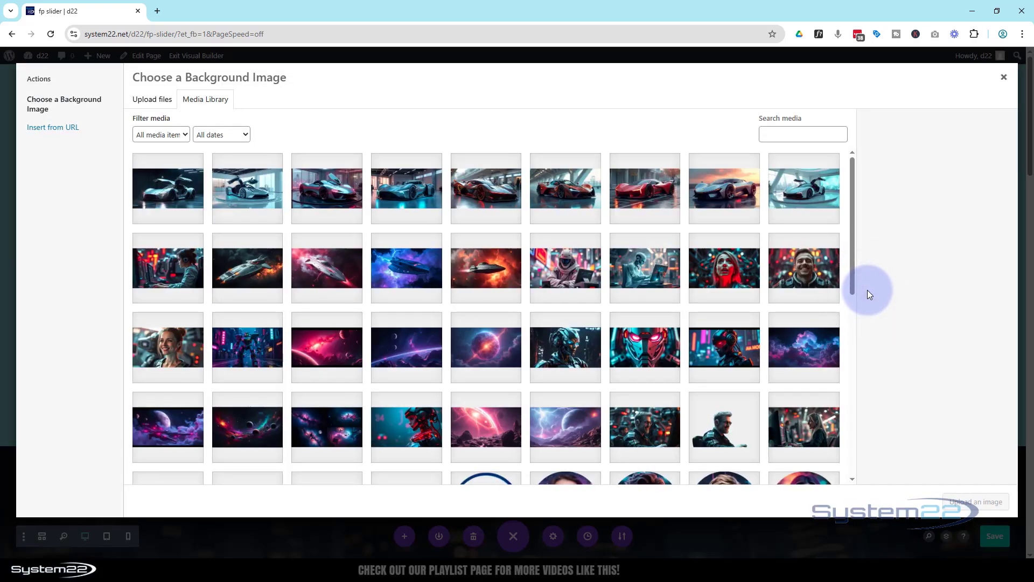
{"action": "left_click", "coordinate": [240, 186]}
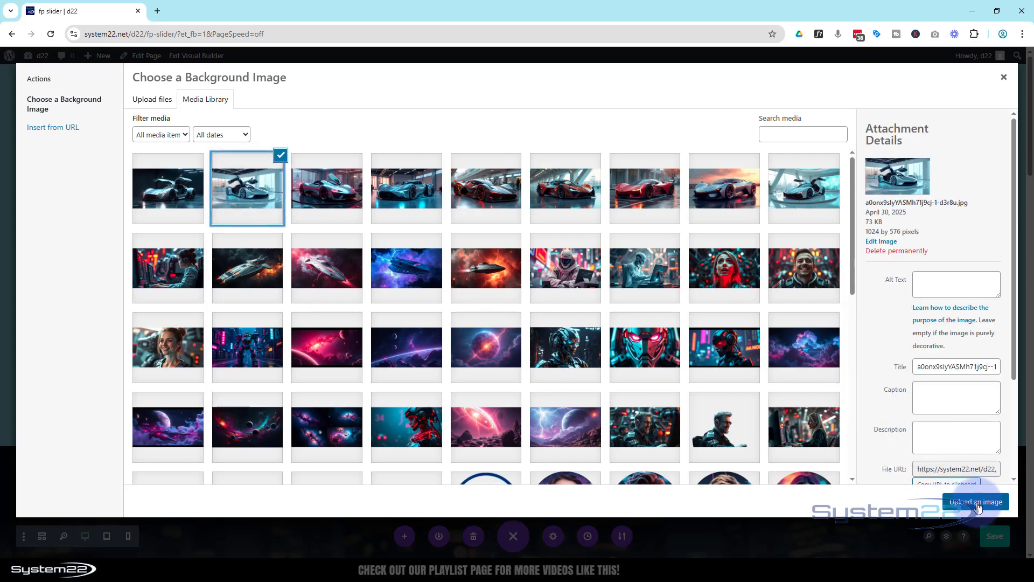
{"action": "left_click", "coordinate": [976, 502]}
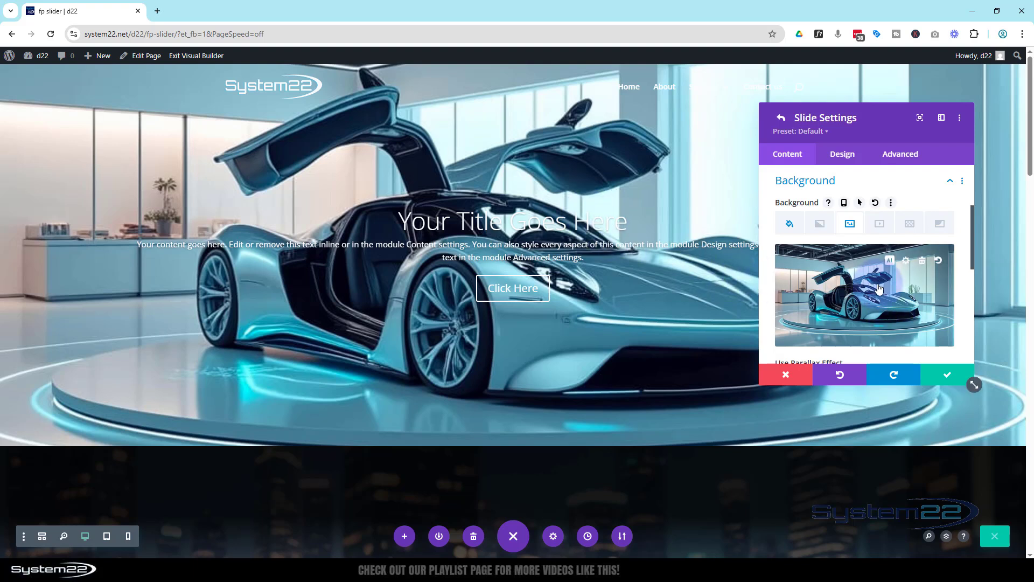
Step: Set the slide's background color to black #000000 and the background image blend to Multiply
{"action": "left_click", "coordinate": [791, 222]}
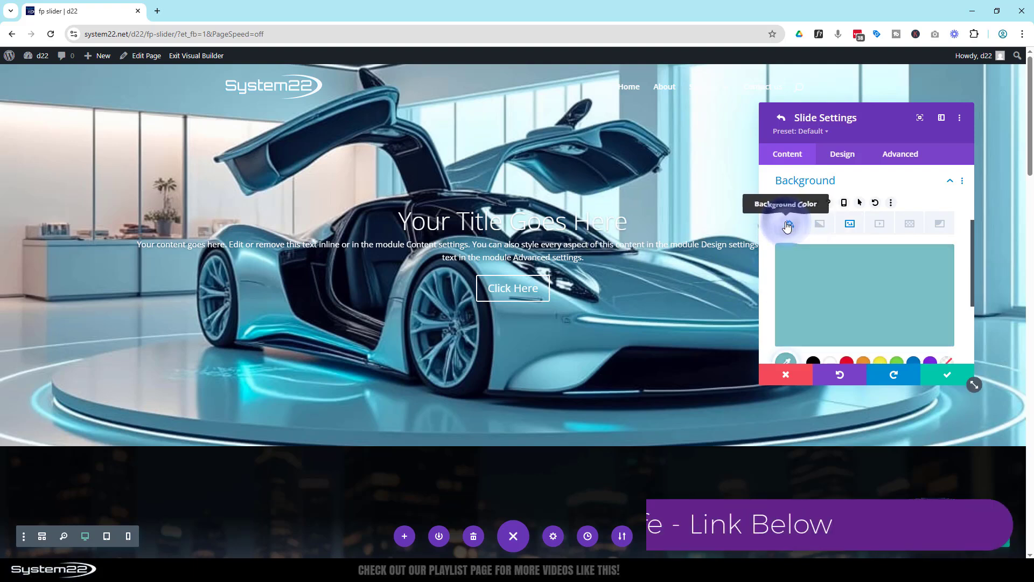
{"action": "left_click", "coordinate": [814, 362]}
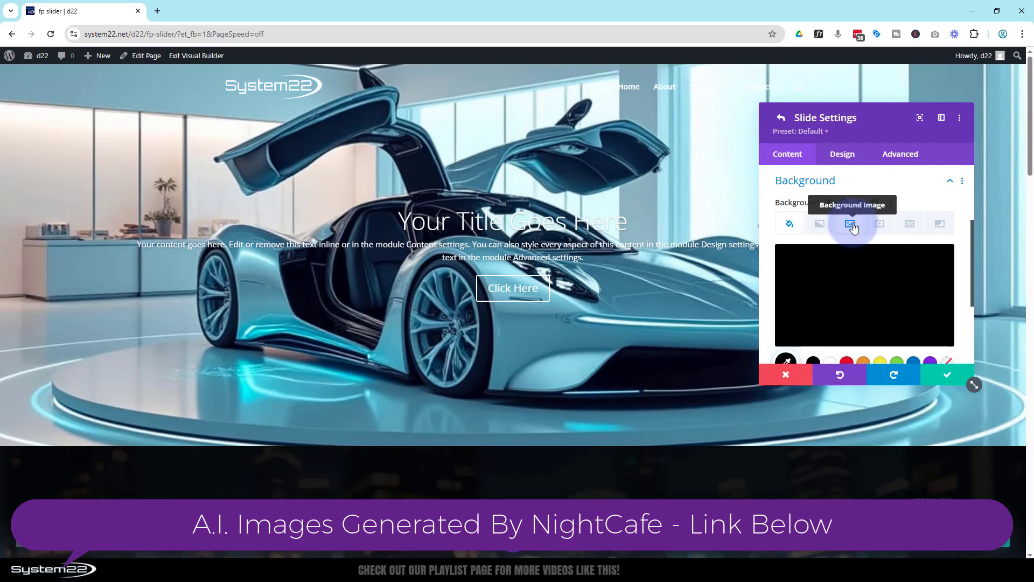
{"action": "left_click", "coordinate": [854, 227]}
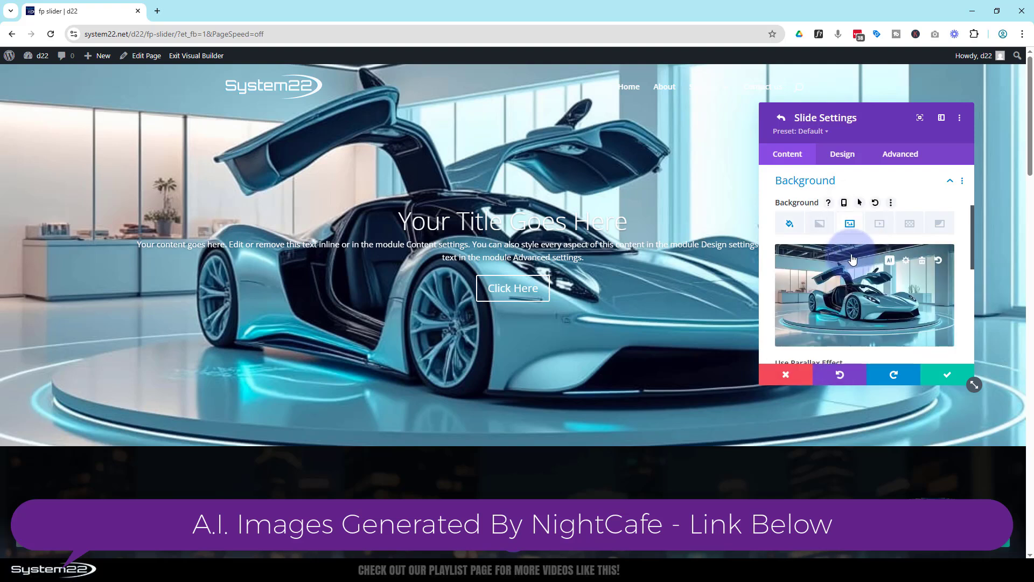
{"action": "scroll", "coordinate": [855, 254], "scroll_direction": "down", "scroll_amount": 2}
{"action": "scroll", "coordinate": [856, 253], "scroll_direction": "down", "scroll_amount": 3}
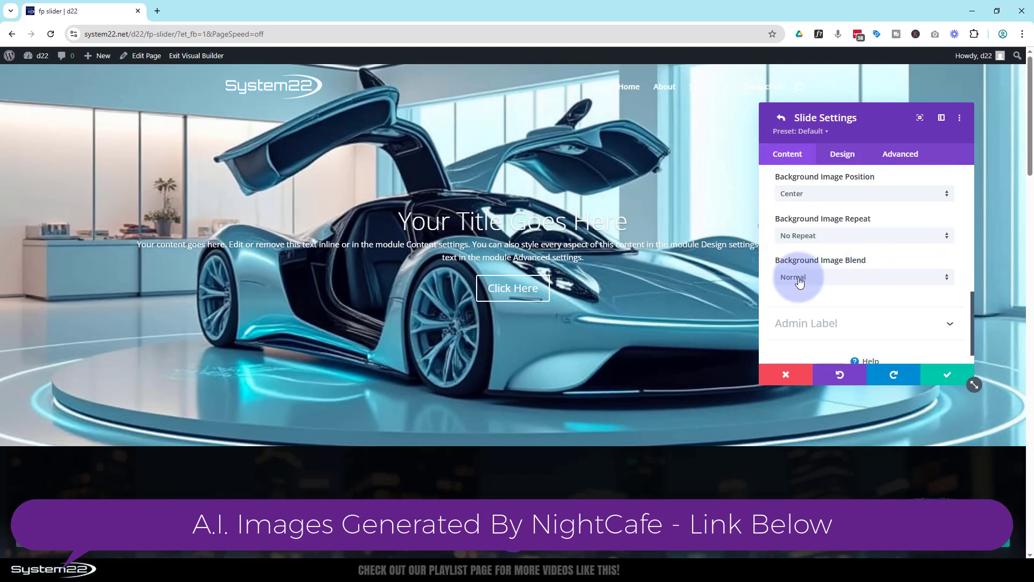
{"action": "left_click", "coordinate": [840, 281]}
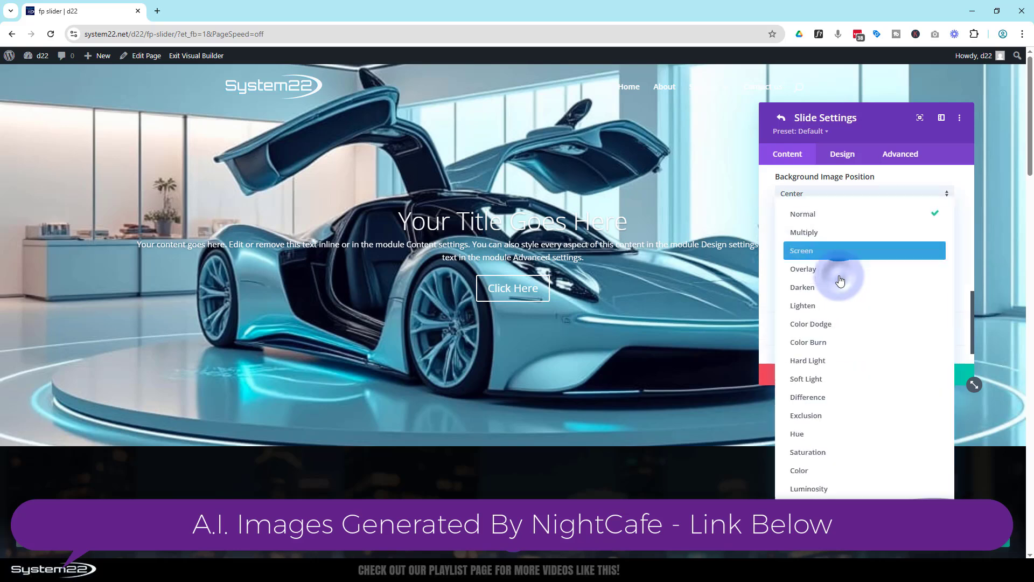
{"action": "left_click", "coordinate": [815, 234]}
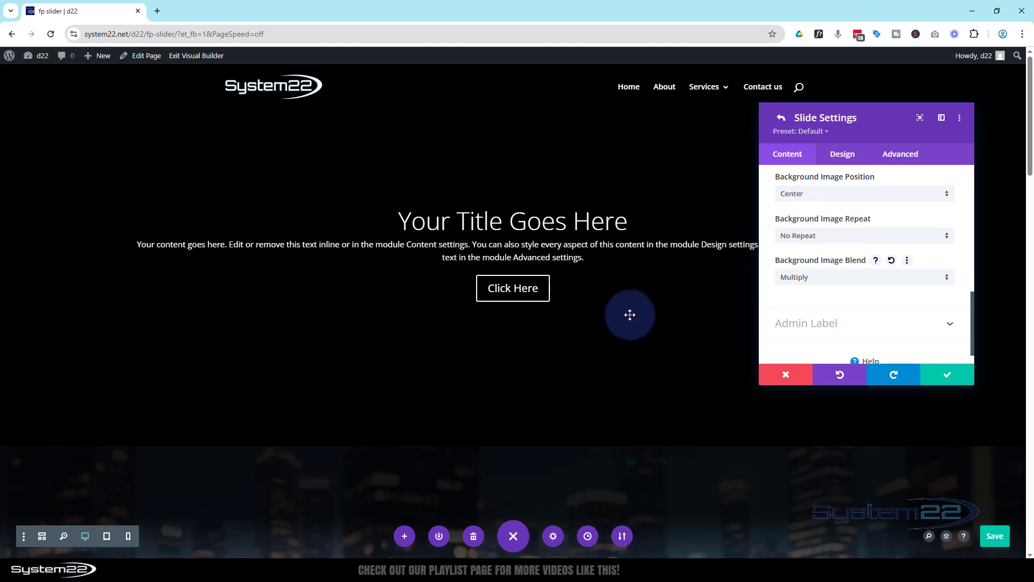
Step: Lower the opacity of the slide's black background color to rgba(0,0,0,0.51)
{"action": "scroll", "coordinate": [837, 312], "scroll_direction": "up", "scroll_amount": 2}
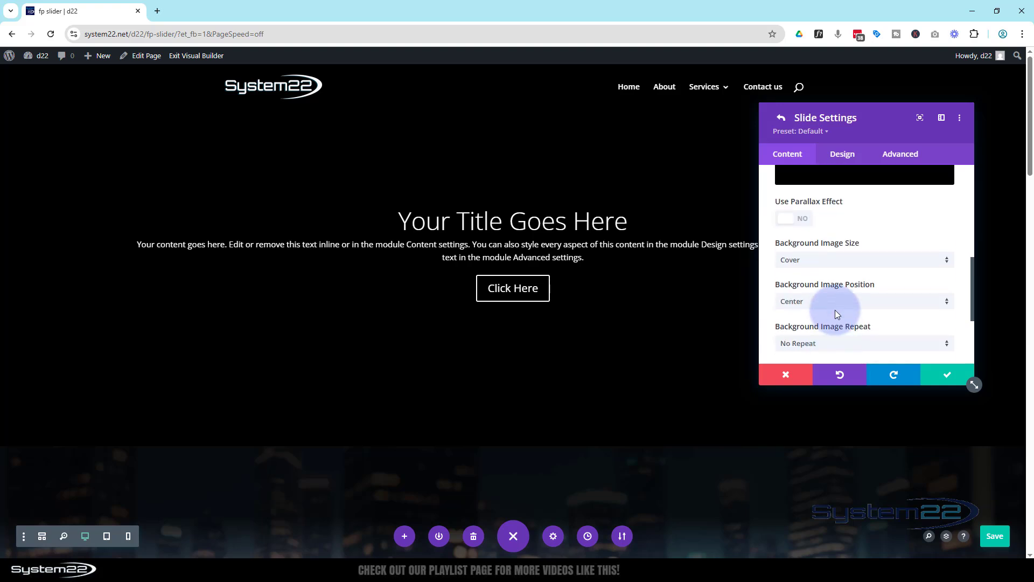
{"action": "scroll", "coordinate": [836, 311], "scroll_direction": "up", "scroll_amount": 3}
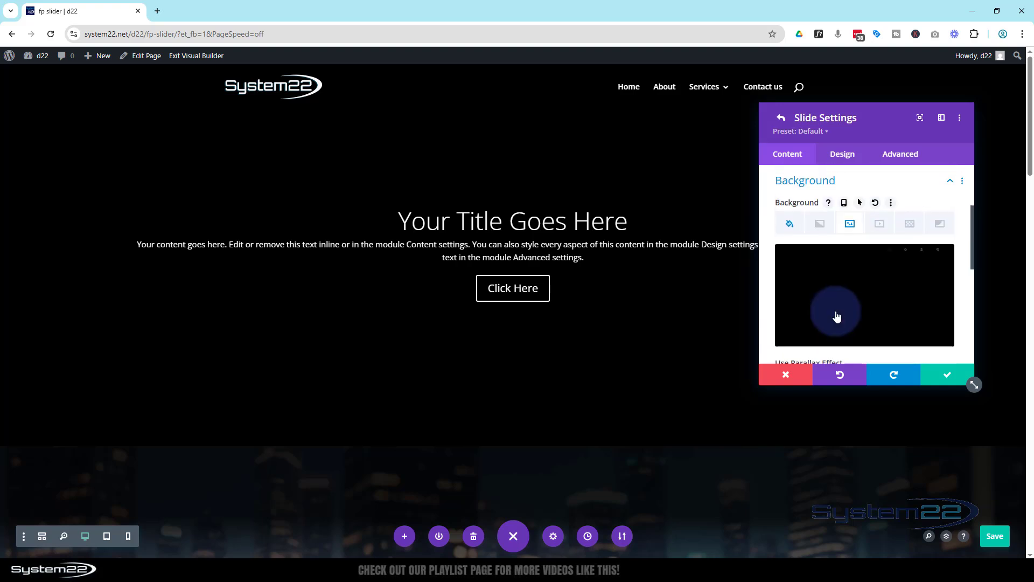
{"action": "left_click", "coordinate": [787, 225]}
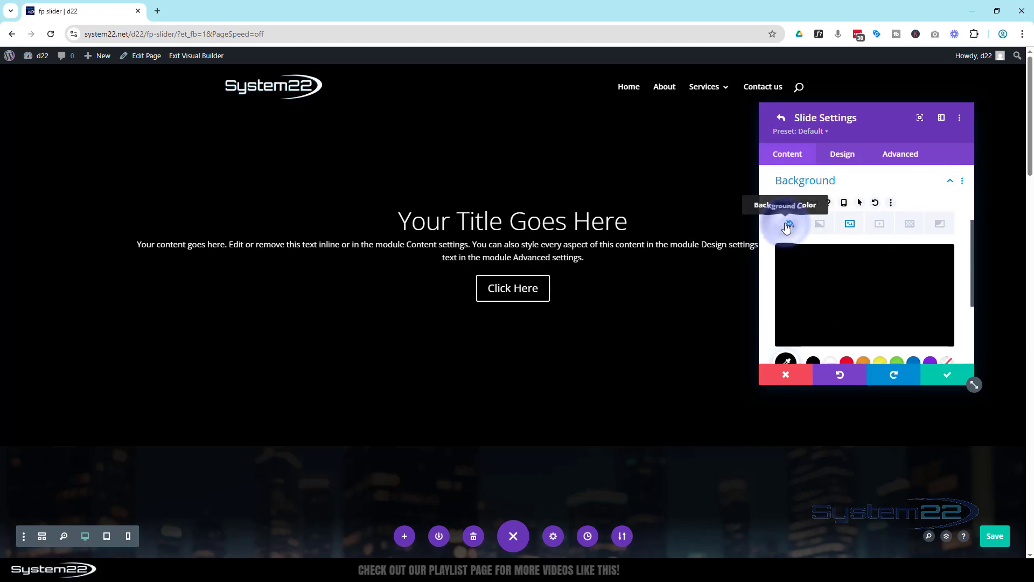
{"action": "left_click", "coordinate": [833, 297]}
{"action": "left_click", "coordinate": [942, 264]}
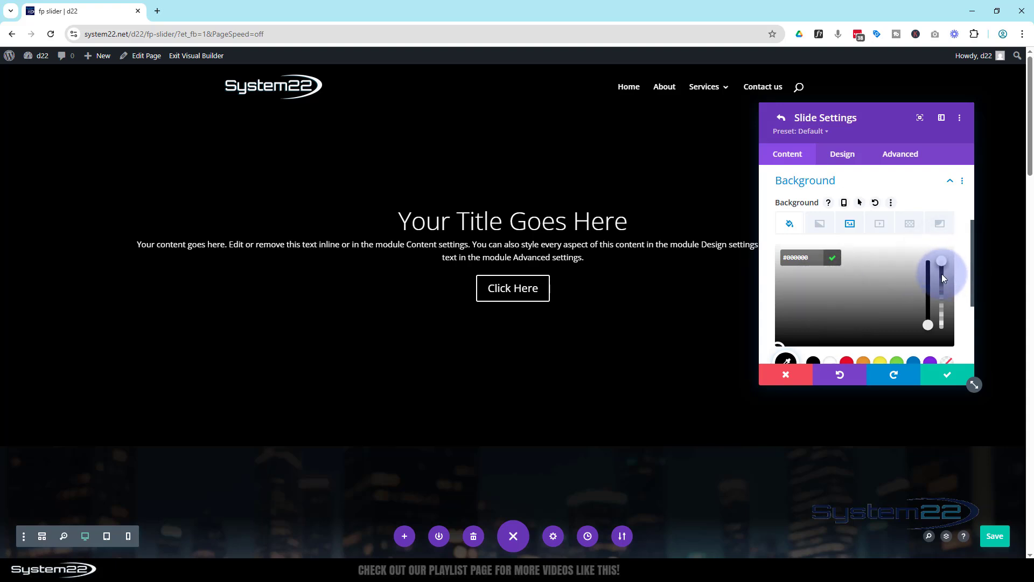
{"action": "left_click_drag", "start_coordinate": [942, 275], "coordinate": [942, 298]}
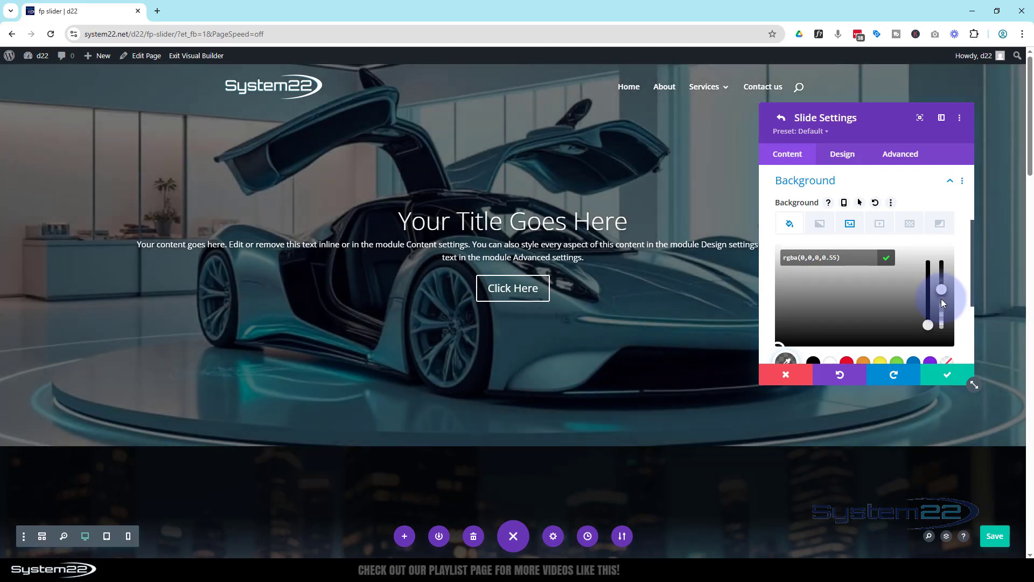
{"action": "left_click_drag", "start_coordinate": [943, 305], "coordinate": [943, 305]}
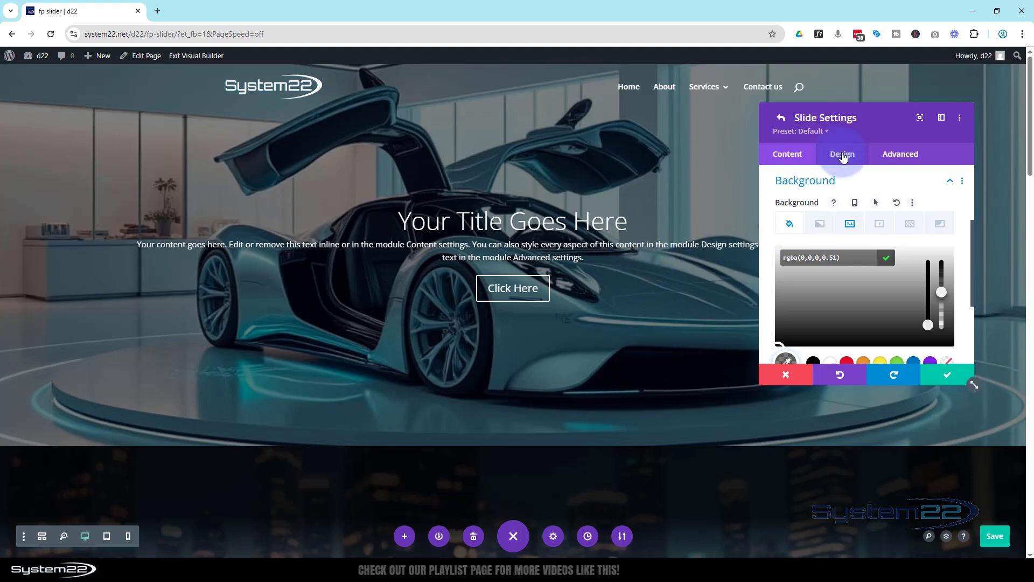
Step: Set the slide's title font to Anton from the recent fonts
{"action": "left_click", "coordinate": [843, 155]}
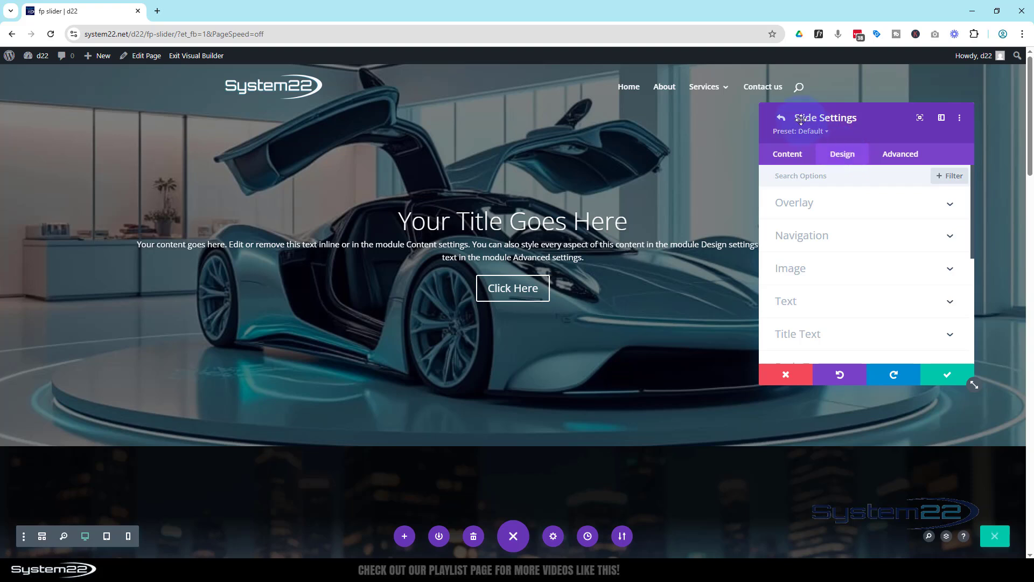
{"action": "left_click", "coordinate": [846, 334]}
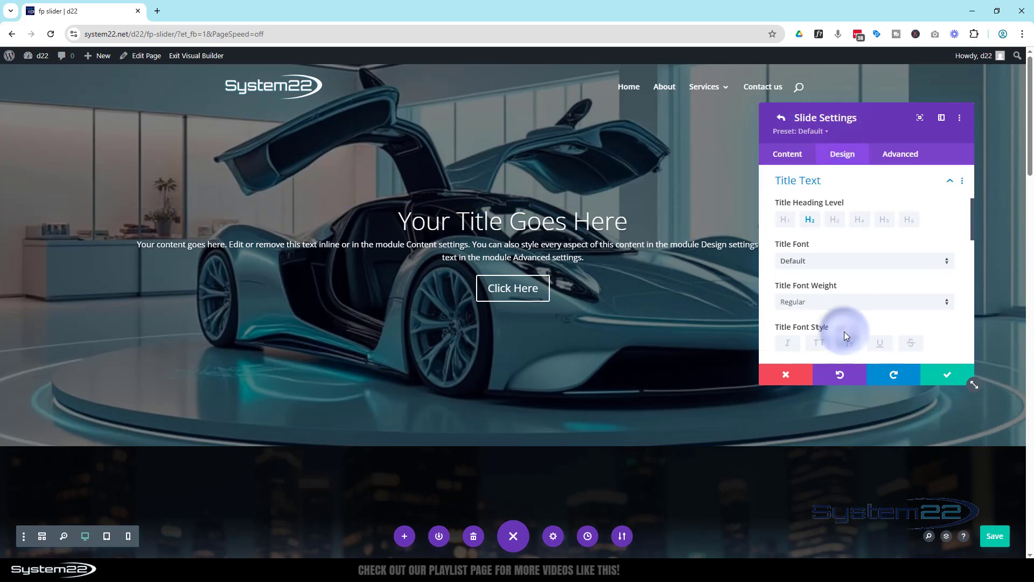
{"action": "left_click", "coordinate": [821, 266]}
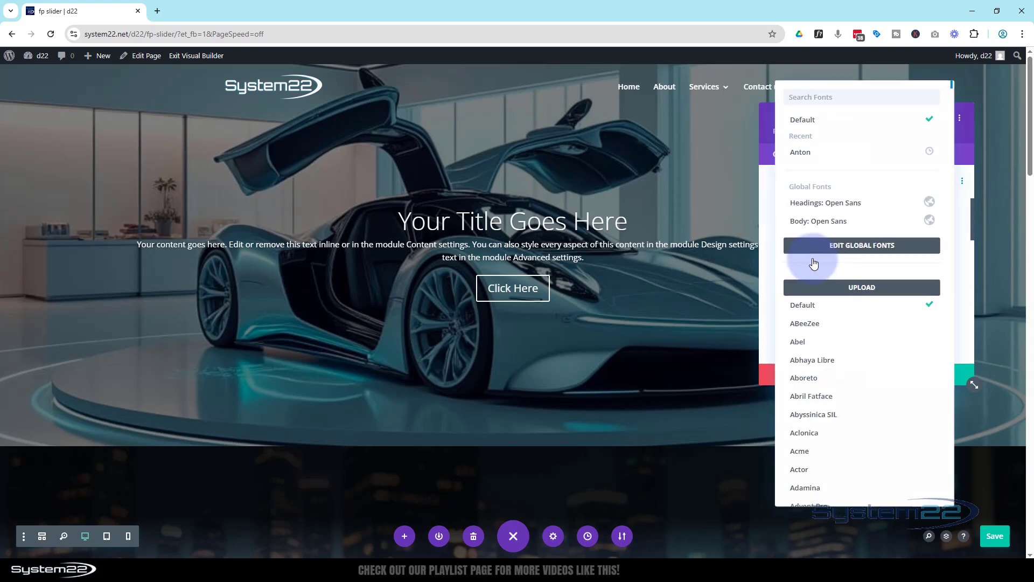
{"action": "left_click", "coordinate": [824, 156]}
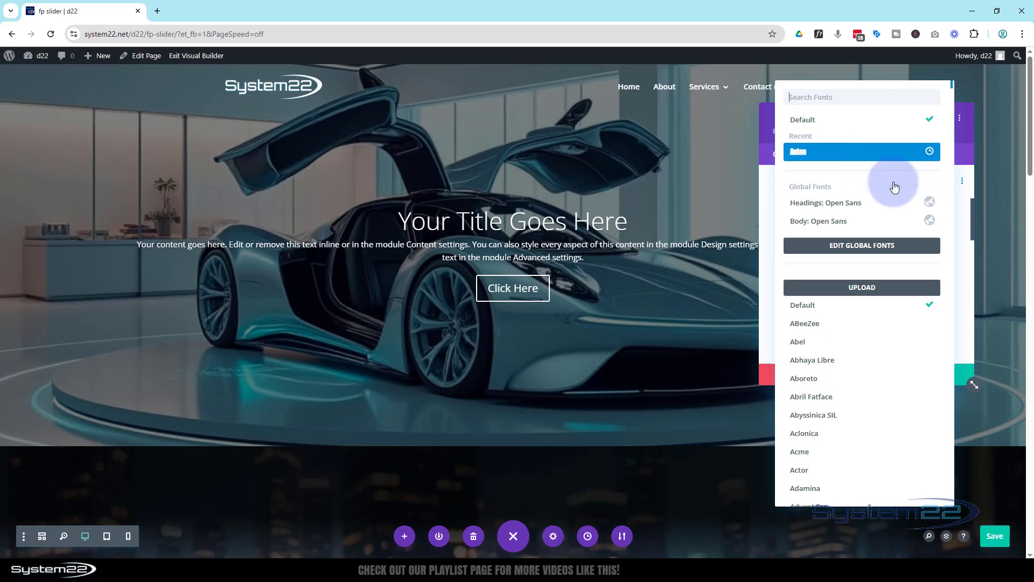
{"action": "left_click", "coordinate": [810, 349]}
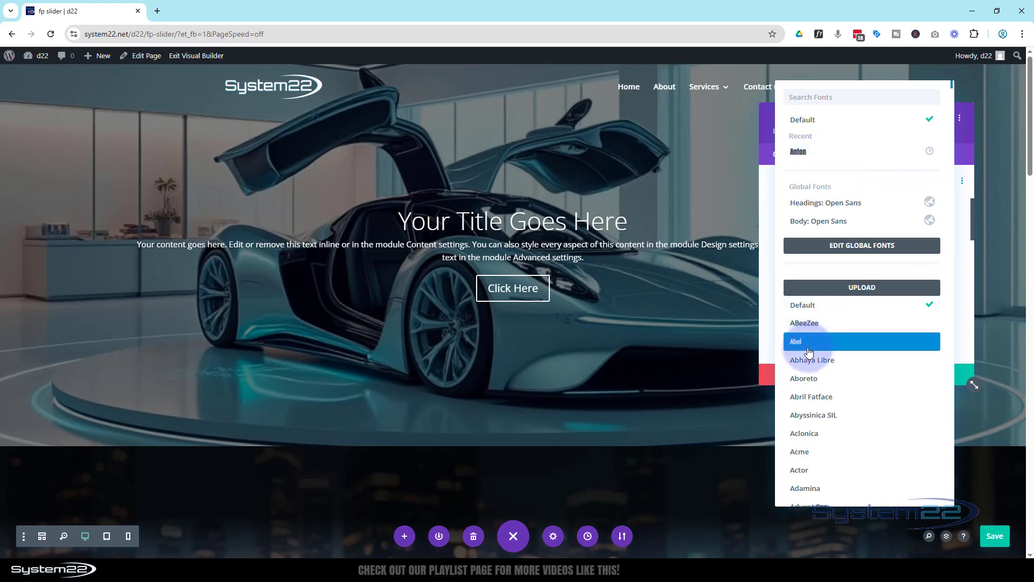
{"action": "left_click", "coordinate": [849, 365]}
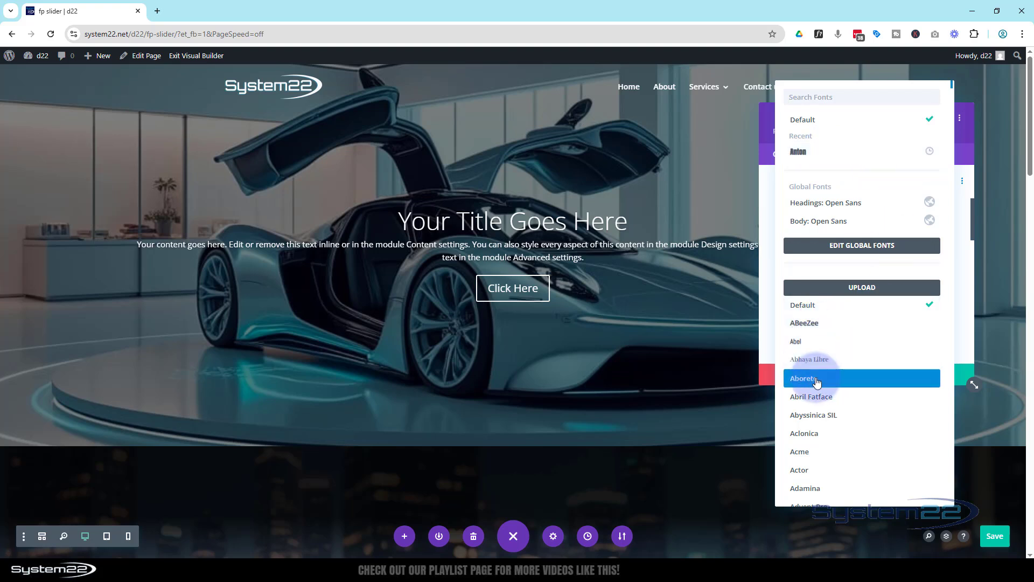
{"action": "left_click", "coordinate": [807, 152]}
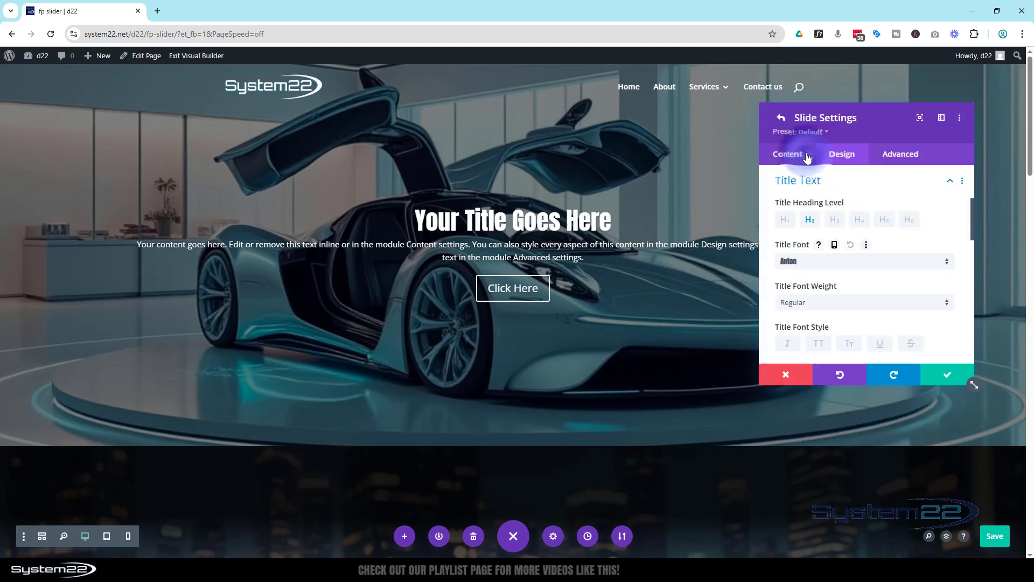
Step: Make the slide title uppercase and apply the text shadow preset with 0em horizontal and 0.08em vertical length
{"action": "scroll", "coordinate": [836, 283], "scroll_direction": "down", "scroll_amount": 1}
{"action": "left_click", "coordinate": [821, 295]}
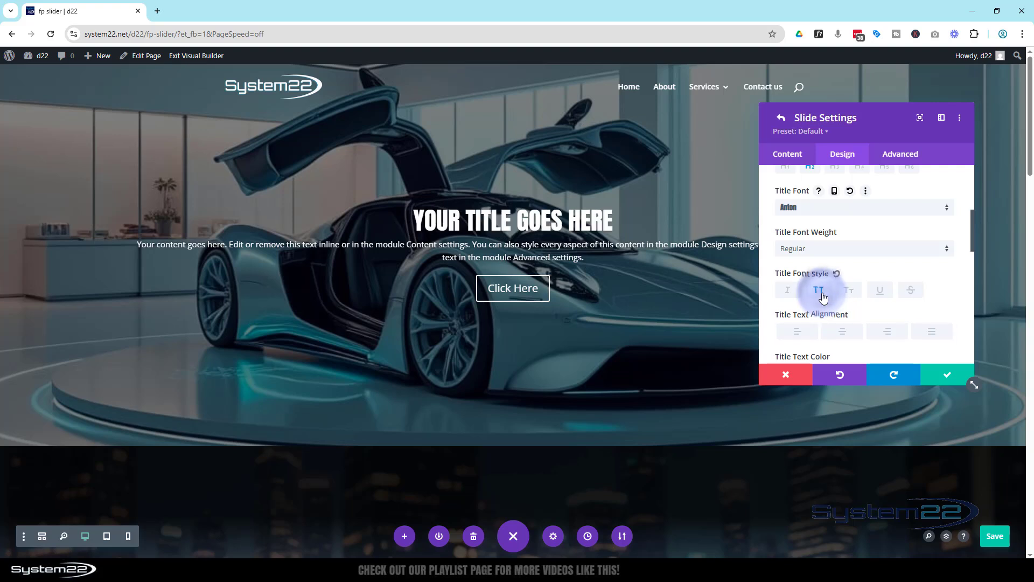
{"action": "scroll", "coordinate": [858, 258], "scroll_direction": "down", "scroll_amount": 5}
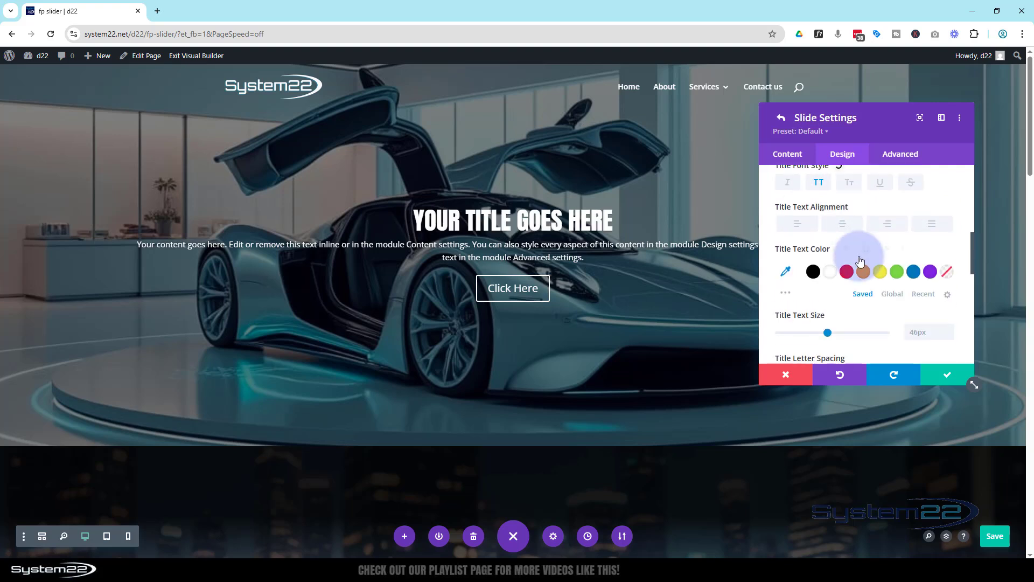
{"action": "left_click", "coordinate": [860, 261]}
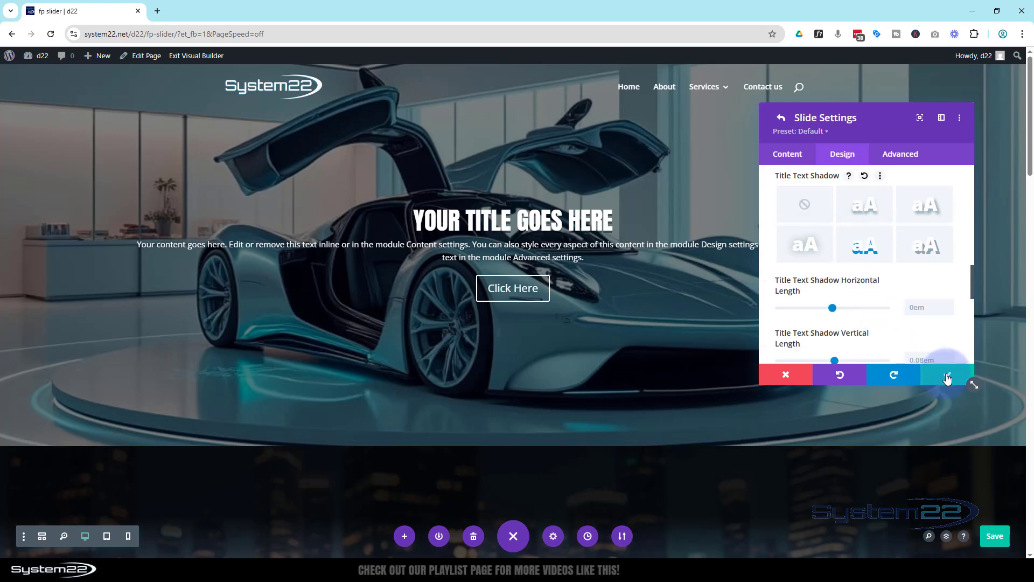
Step: Enable custom styles for the slide's button
{"action": "scroll", "coordinate": [916, 331], "scroll_direction": "down", "scroll_amount": 10}
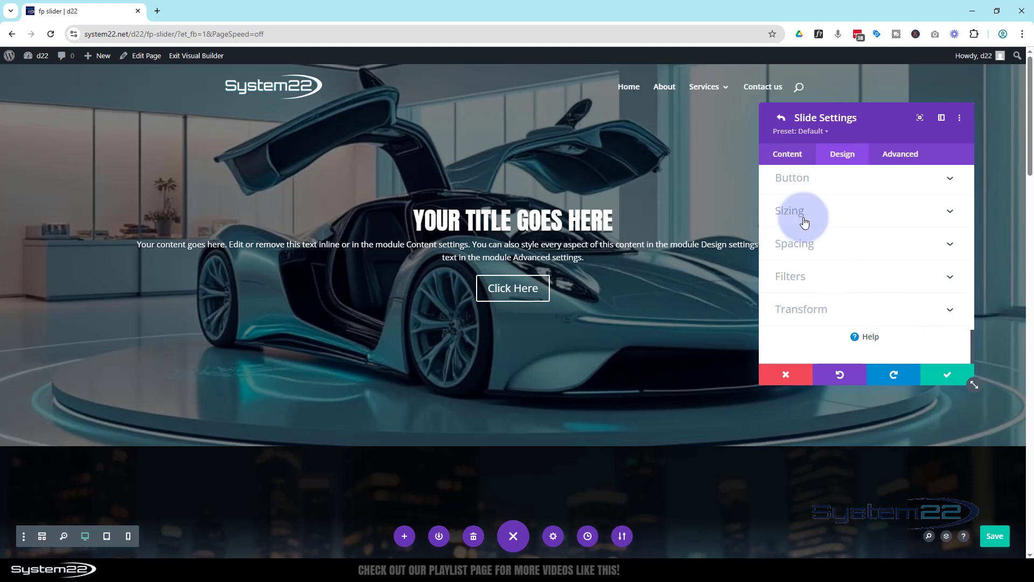
{"action": "left_click", "coordinate": [825, 177]}
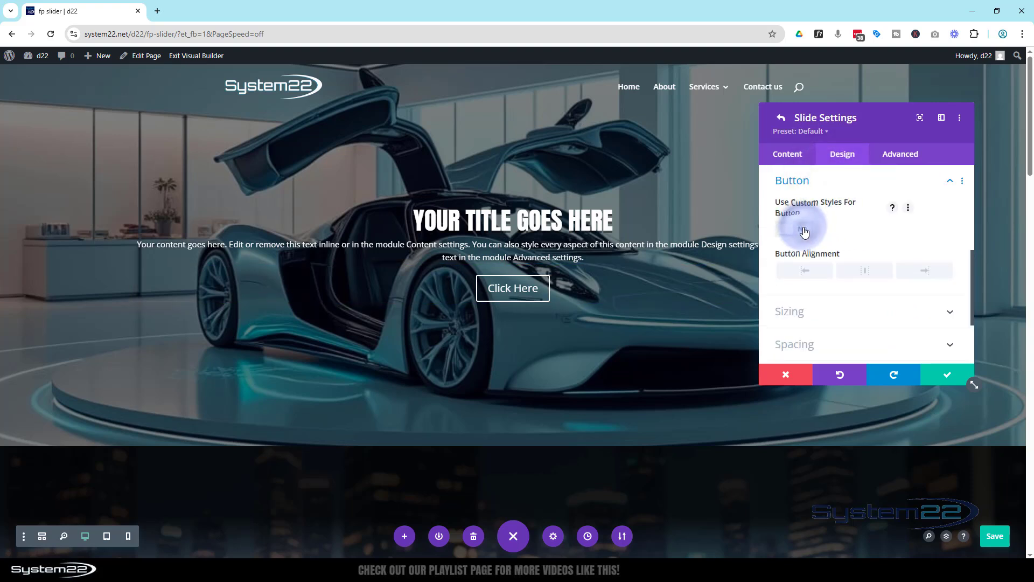
{"action": "left_click", "coordinate": [803, 229]}
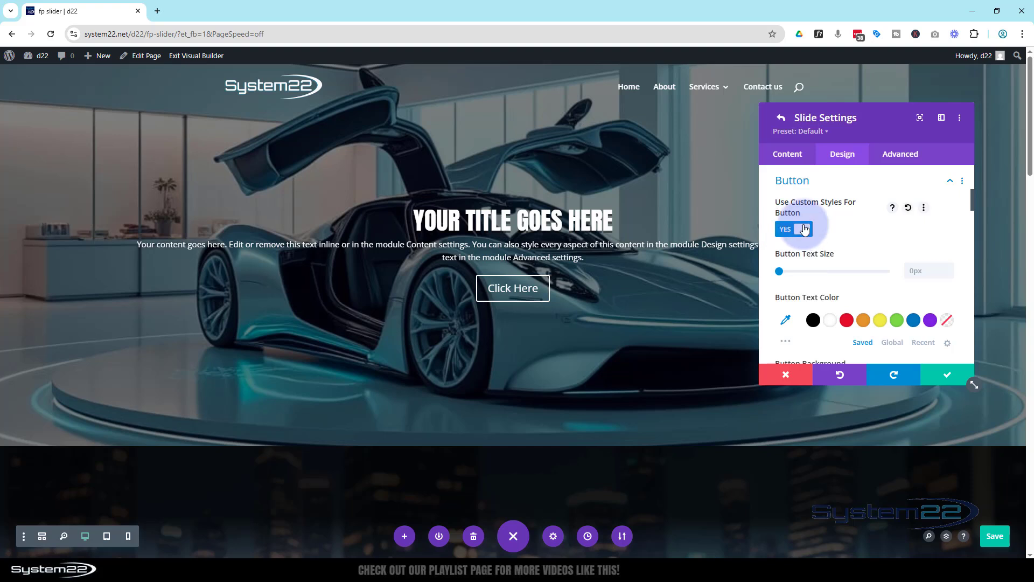
Step: Set the button's background color to purple #8300e9 and reduce its opacity to 0.69
{"action": "scroll", "coordinate": [832, 219], "scroll_direction": "down", "scroll_amount": 1}
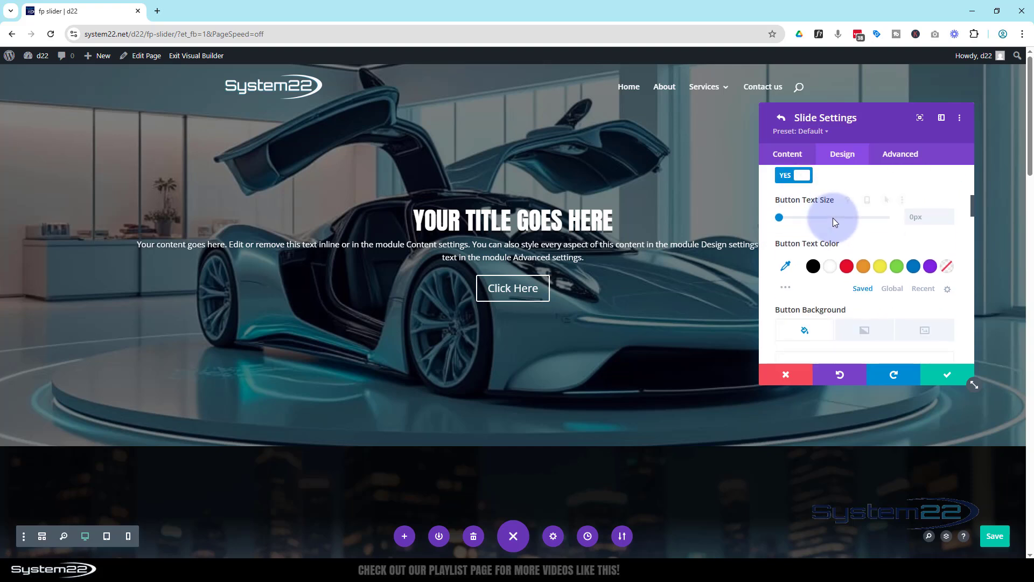
{"action": "scroll", "coordinate": [822, 232], "scroll_direction": "down", "scroll_amount": 2}
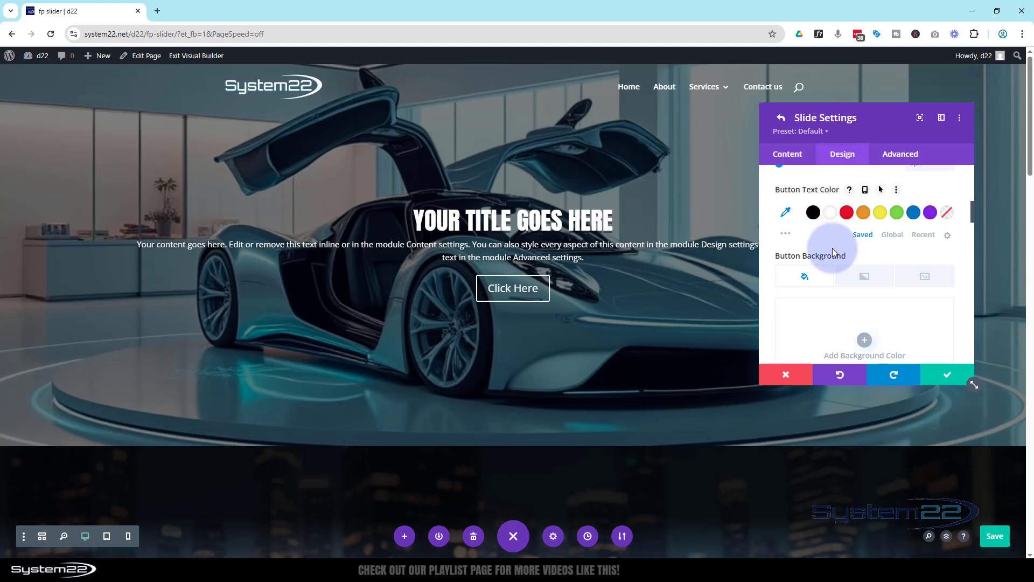
{"action": "scroll", "coordinate": [837, 268], "scroll_direction": "down", "scroll_amount": 2}
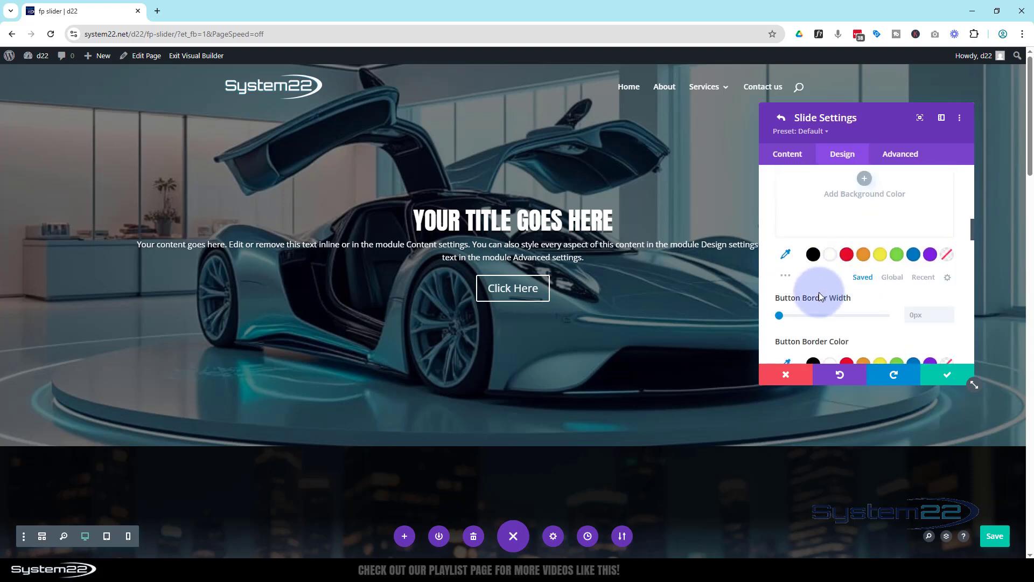
{"action": "left_click", "coordinate": [931, 255]}
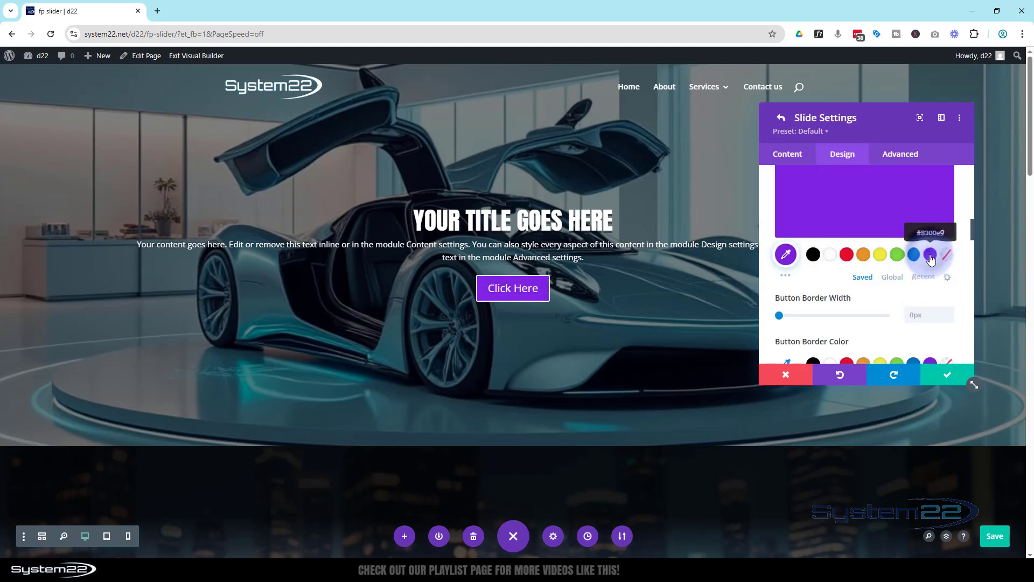
{"action": "left_click", "coordinate": [879, 255]}
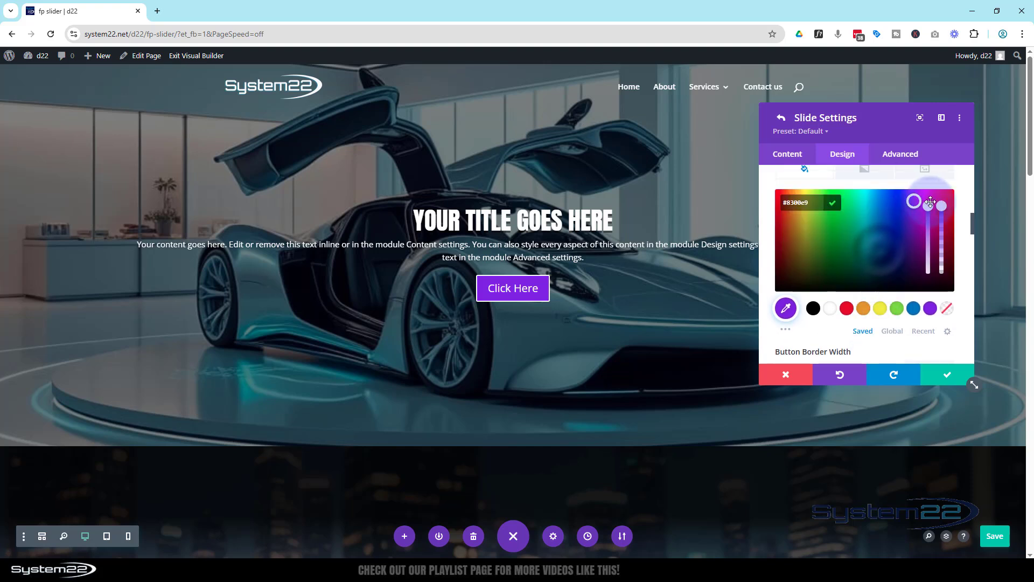
{"action": "left_click_drag", "start_coordinate": [942, 222], "coordinate": [942, 233]}
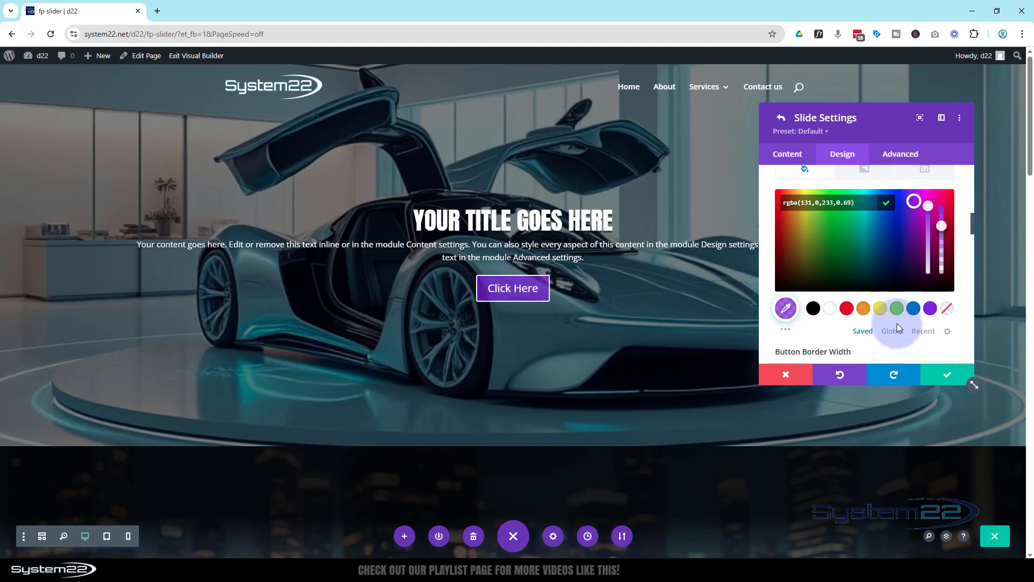
Step: Enable hover styling for the slide button's background and set its hover color to blue #0c71c3
{"action": "scroll", "coordinate": [893, 319], "scroll_direction": "up", "scroll_amount": 1}
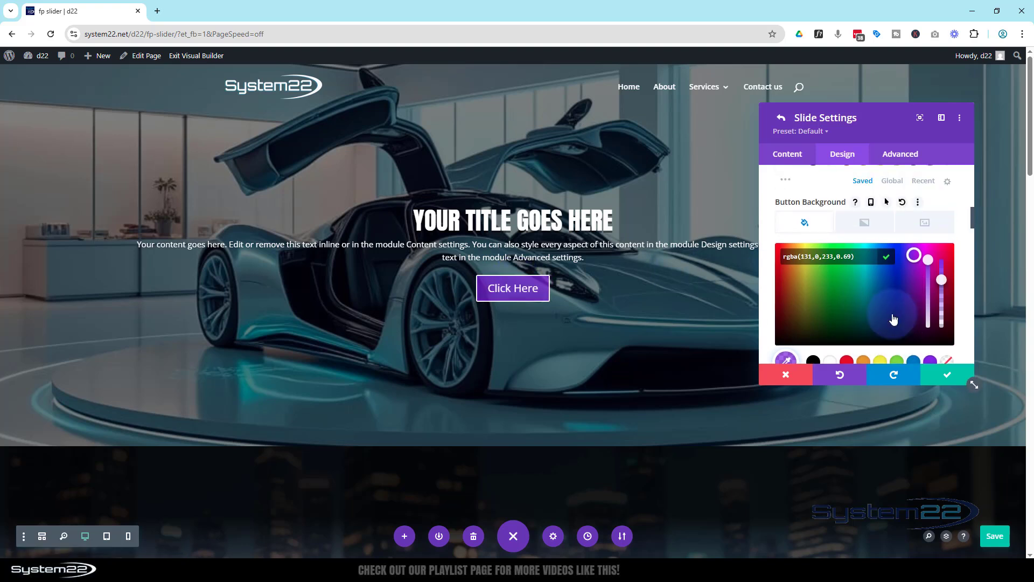
{"action": "scroll", "coordinate": [893, 319], "scroll_direction": "up", "scroll_amount": 1}
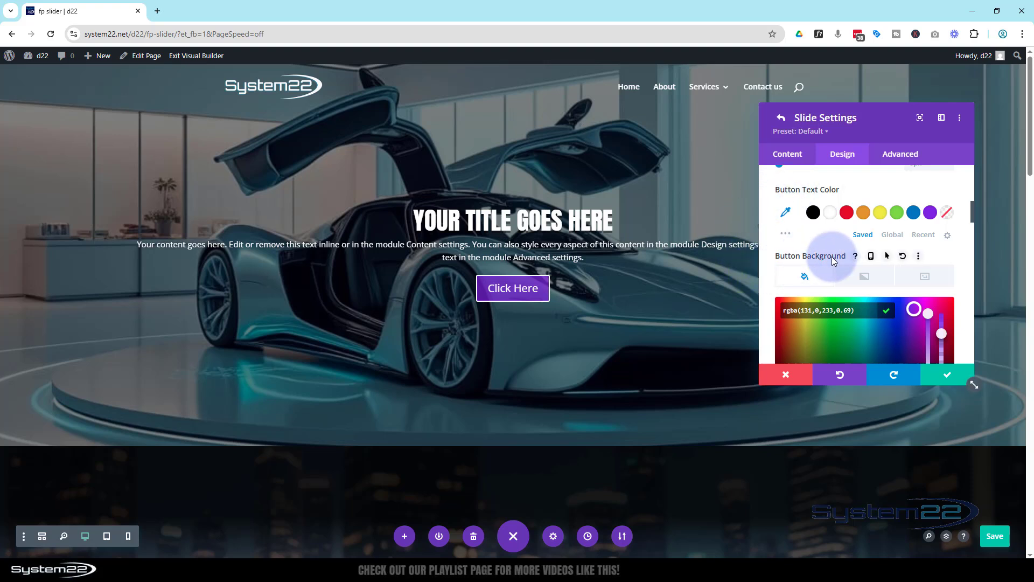
{"action": "left_click", "coordinate": [887, 256]}
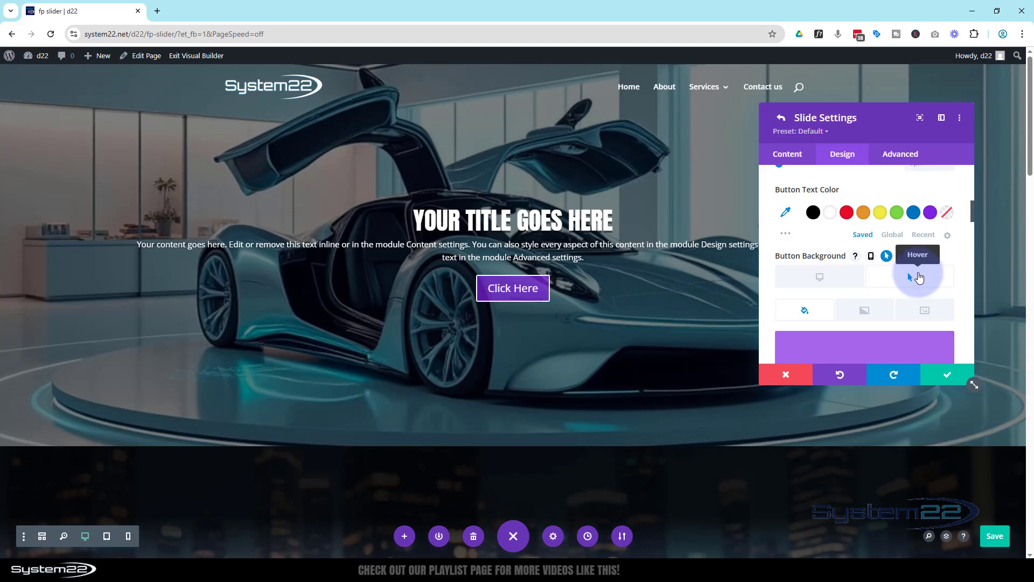
{"action": "scroll", "coordinate": [924, 279], "scroll_direction": "down", "scroll_amount": 2}
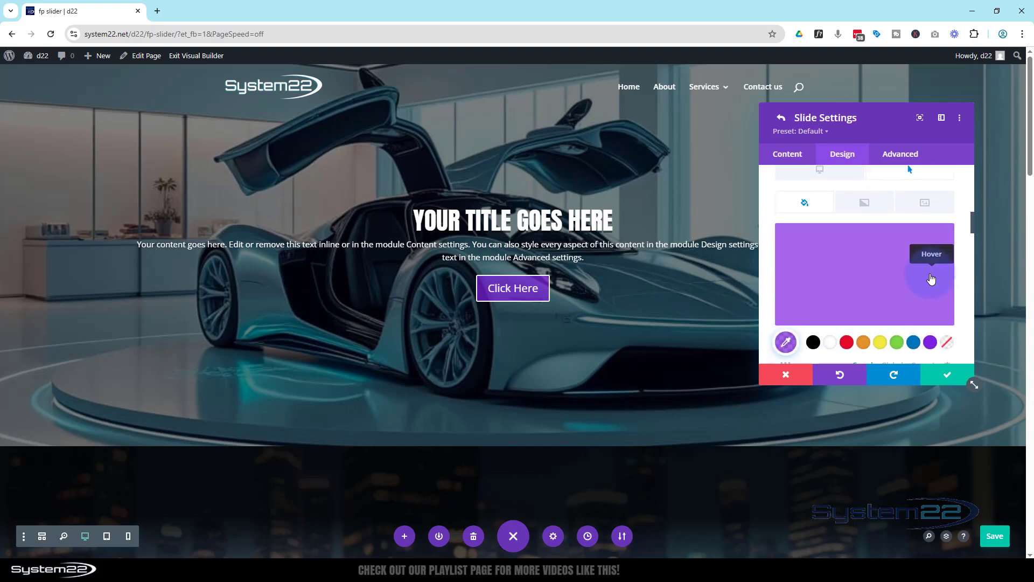
{"action": "left_click", "coordinate": [915, 342]}
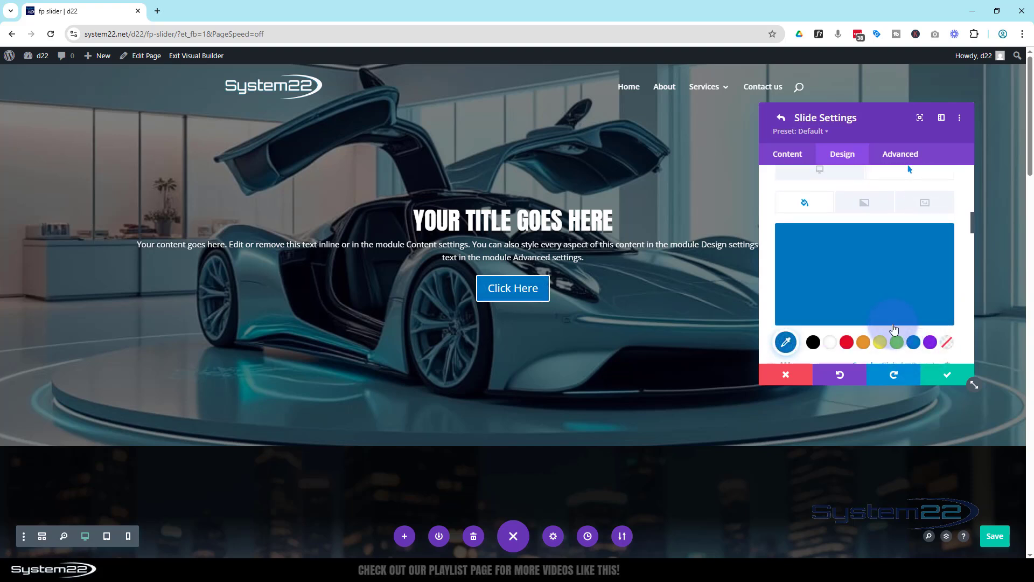
{"action": "scroll", "coordinate": [876, 322], "scroll_direction": "up", "scroll_amount": 2}
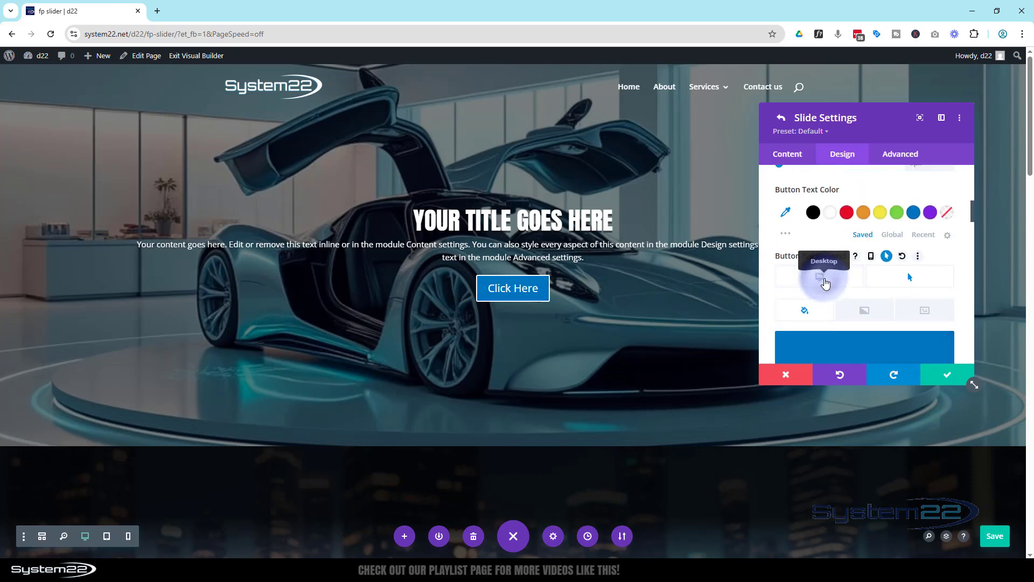
{"action": "left_click", "coordinate": [824, 280]}
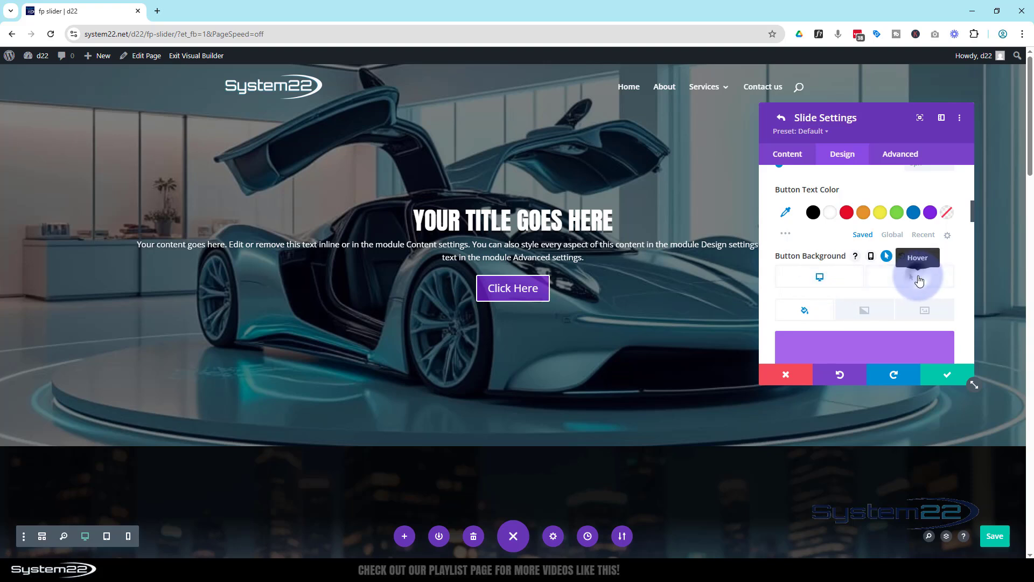
Step: Reduce the opacity of the button's blue hover background to 0.73 and return to its desktop state
{"action": "left_click", "coordinate": [918, 280]}
{"action": "scroll", "coordinate": [916, 291], "scroll_direction": "down", "scroll_amount": 2}
{"action": "left_click", "coordinate": [871, 305]}
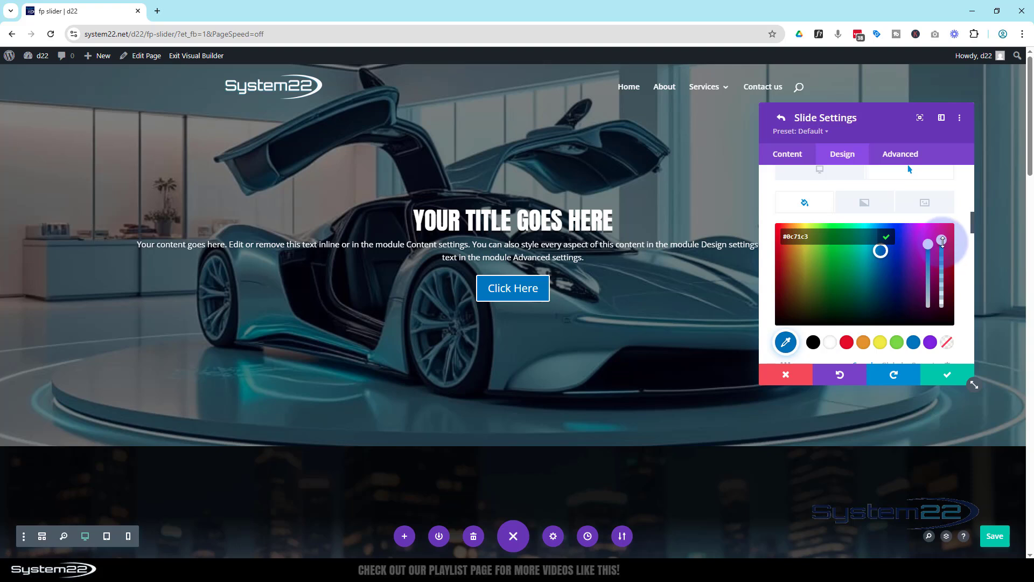
{"action": "left_click", "coordinate": [943, 263]}
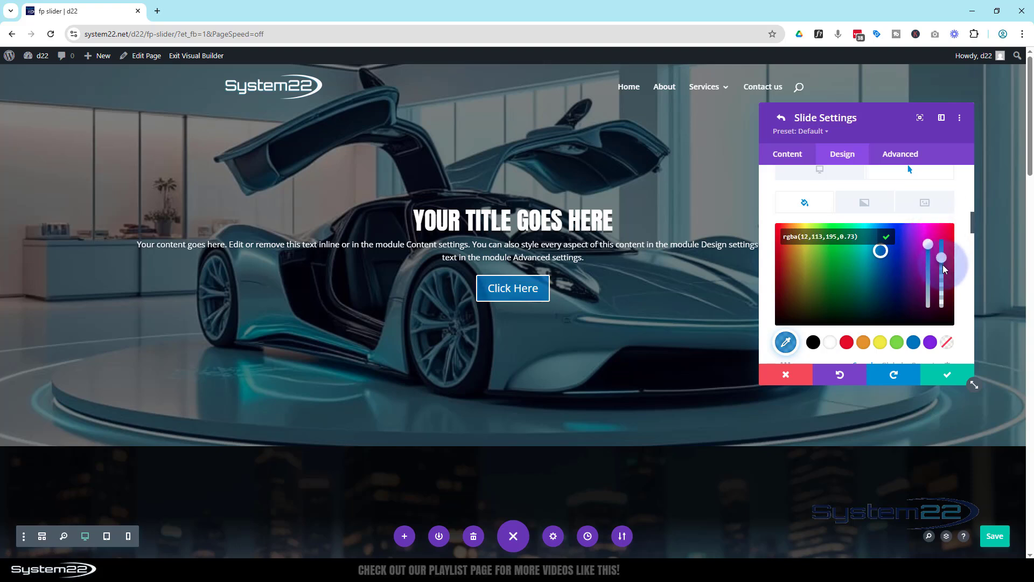
{"action": "left_click", "coordinate": [814, 173]}
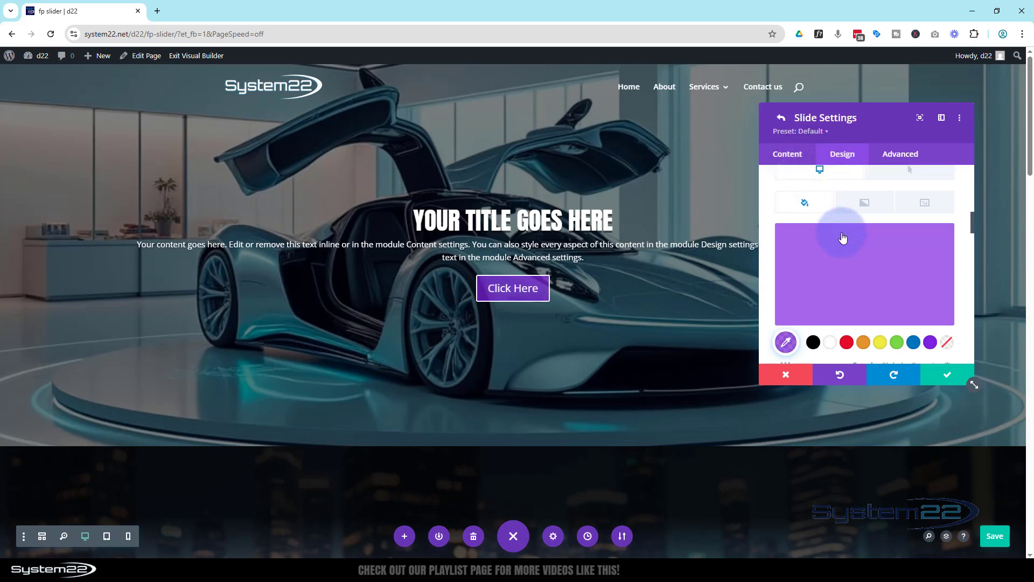
Step: Set the slide button's border width to 0px
{"action": "scroll", "coordinate": [833, 232], "scroll_direction": "down", "scroll_amount": 4}
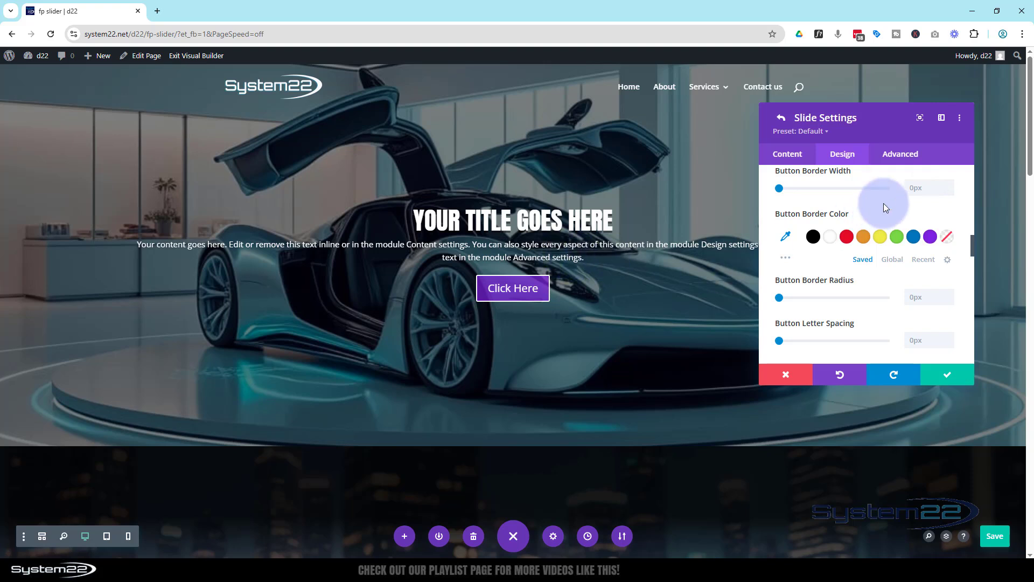
{"action": "left_click", "coordinate": [948, 184]}
{"action": "left_click", "coordinate": [950, 191]}
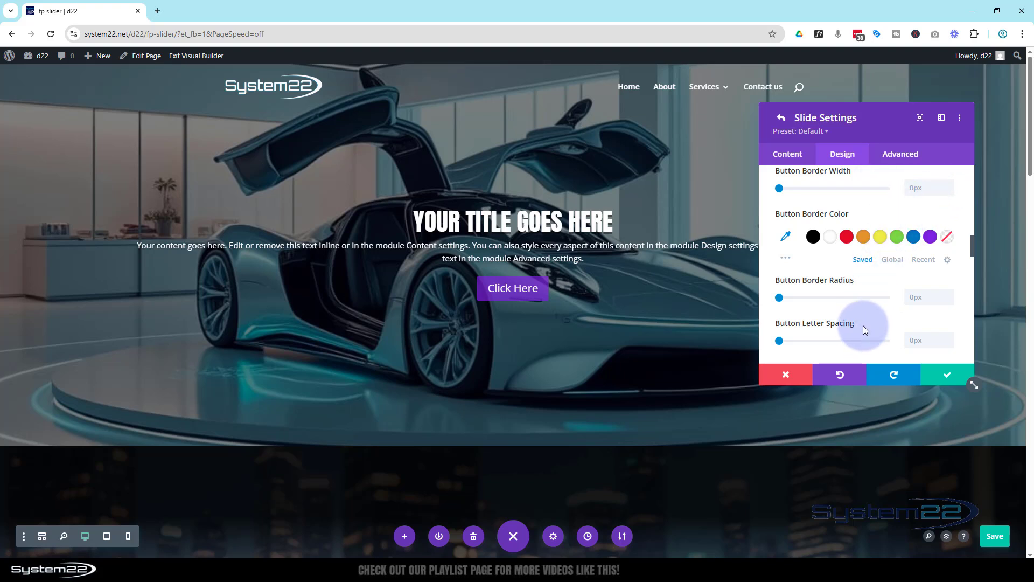
Step: Set the slide's content width to 63%, enable responsive values for it and save the slide settings
{"action": "scroll", "coordinate": [822, 249], "scroll_direction": "down", "scroll_amount": 3}
{"action": "scroll", "coordinate": [822, 248], "scroll_direction": "down", "scroll_amount": 6}
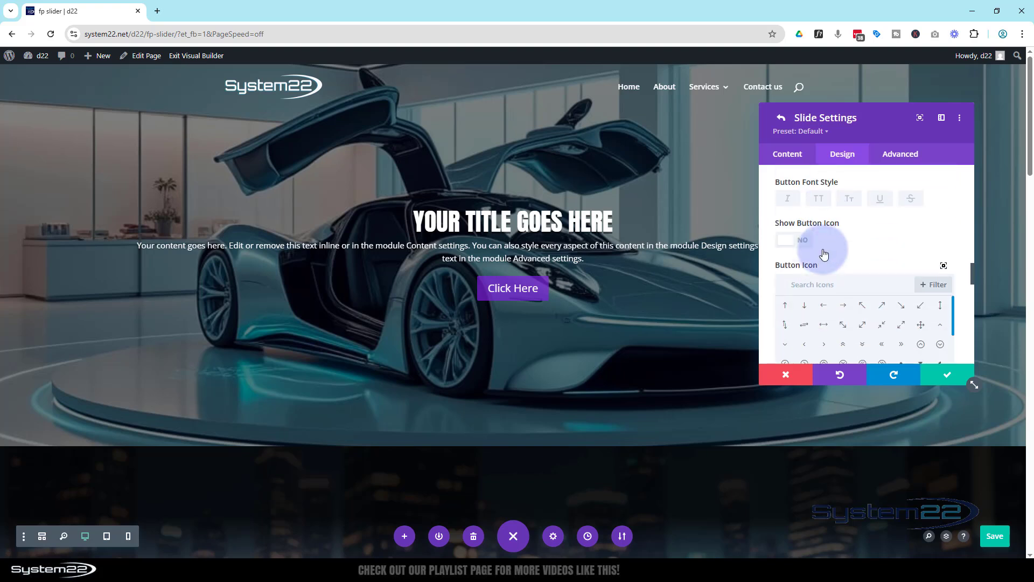
{"action": "scroll", "coordinate": [822, 249], "scroll_direction": "down", "scroll_amount": 5}
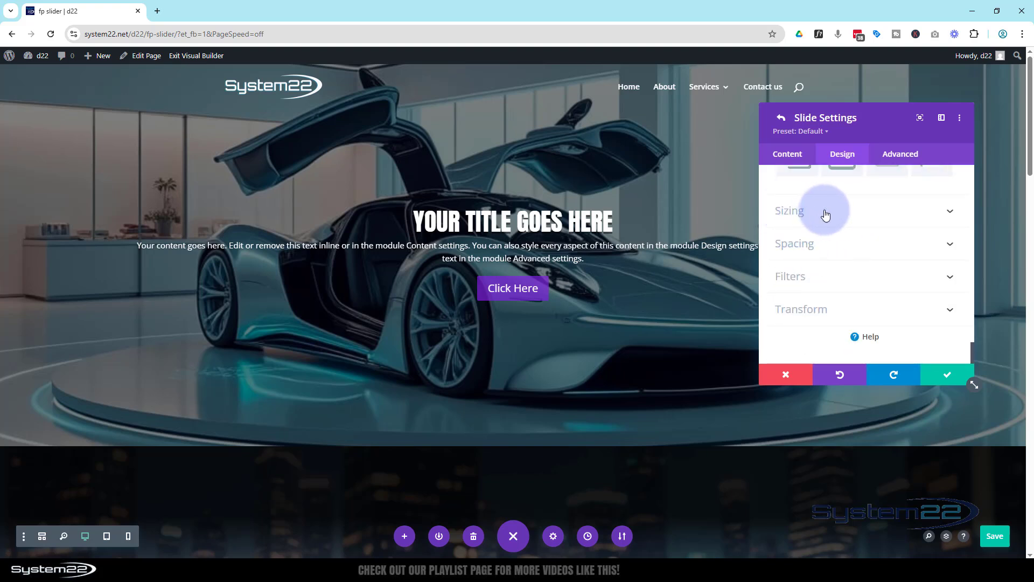
{"action": "left_click", "coordinate": [826, 214]}
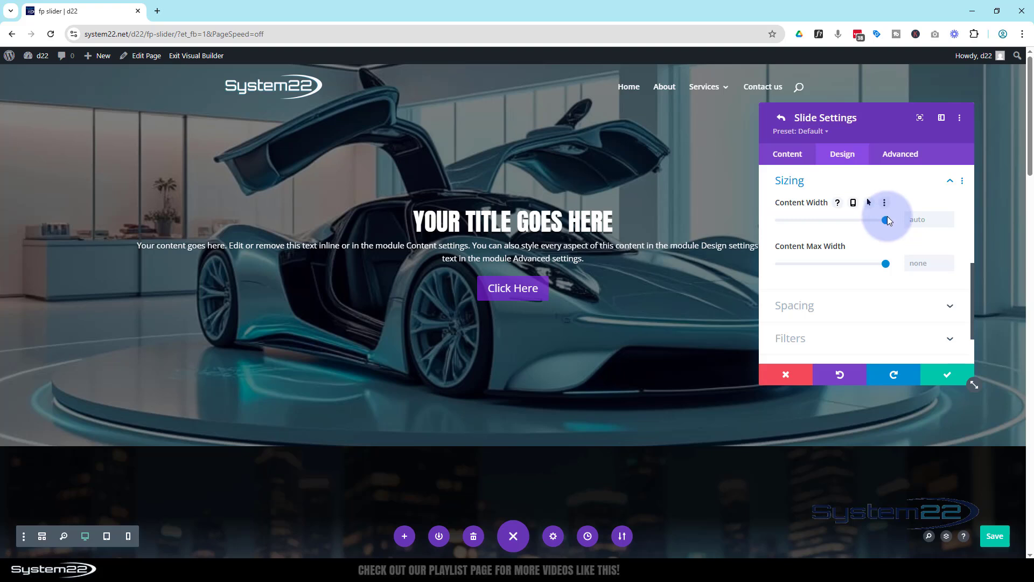
{"action": "mouse_move", "coordinate": [860, 225]}
{"action": "left_mouse_down"}
{"action": "mouse_move", "coordinate": [843, 226]}
{"action": "mouse_move", "coordinate": [850, 220]}
{"action": "left_mouse_up"}
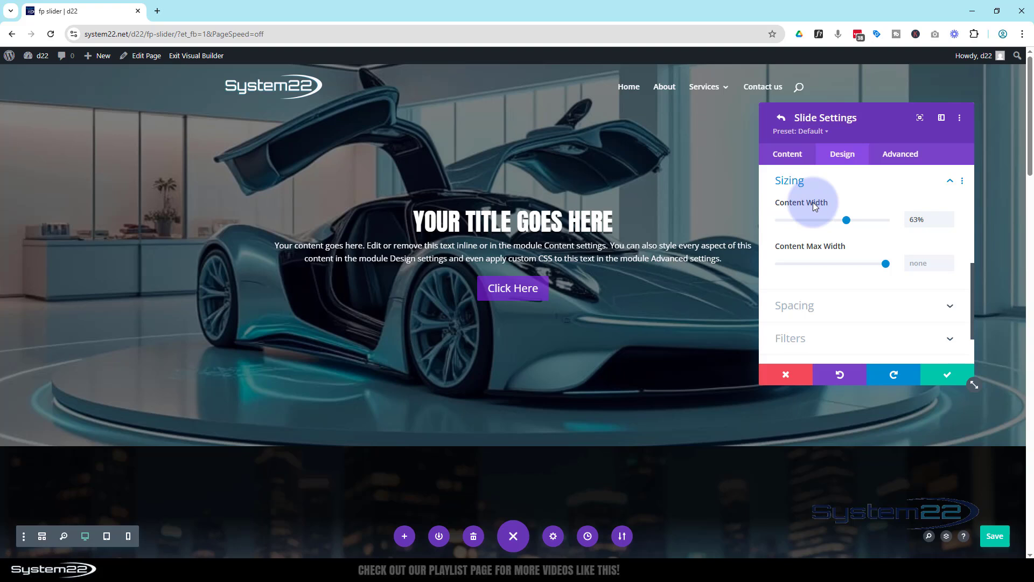
{"action": "mouse_move", "coordinate": [806, 205]}
{"action": "left_click", "coordinate": [854, 203]}
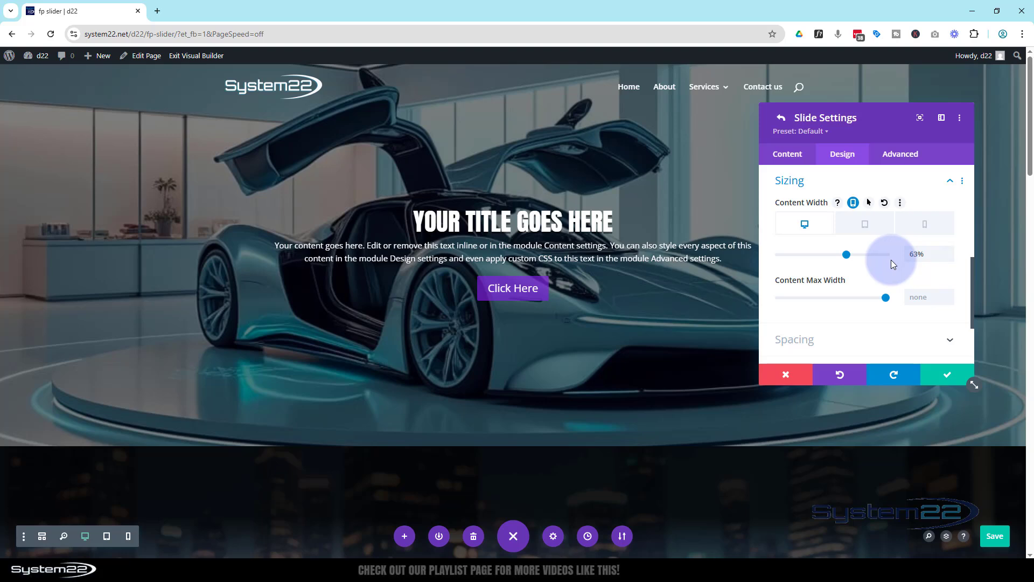
{"action": "left_click", "coordinate": [947, 379]}
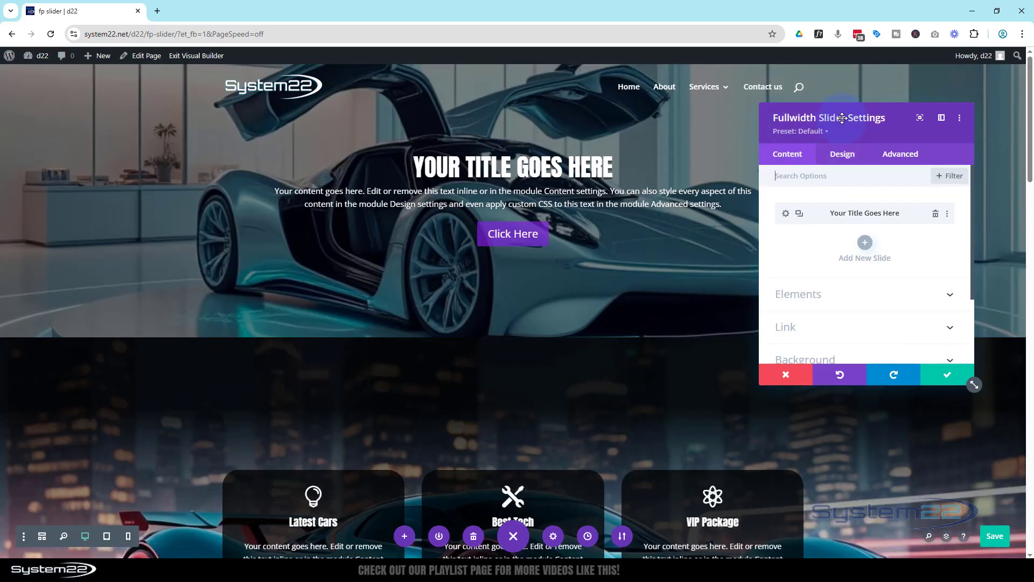
Step: Set the fullwidth slider's minimum height to 100vh in its sizing options
{"action": "left_click", "coordinate": [844, 155]}
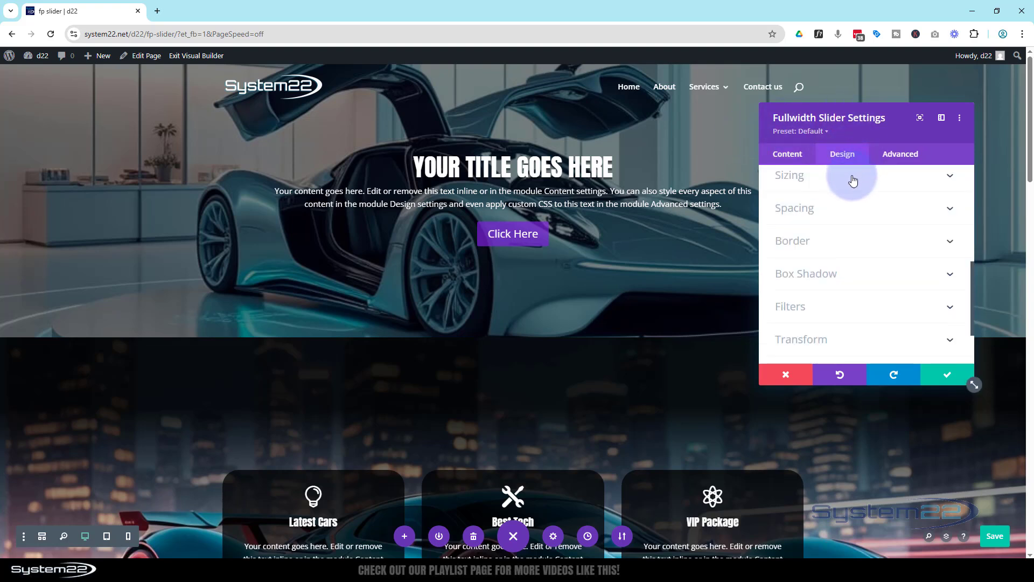
{"action": "left_click", "coordinate": [854, 178]}
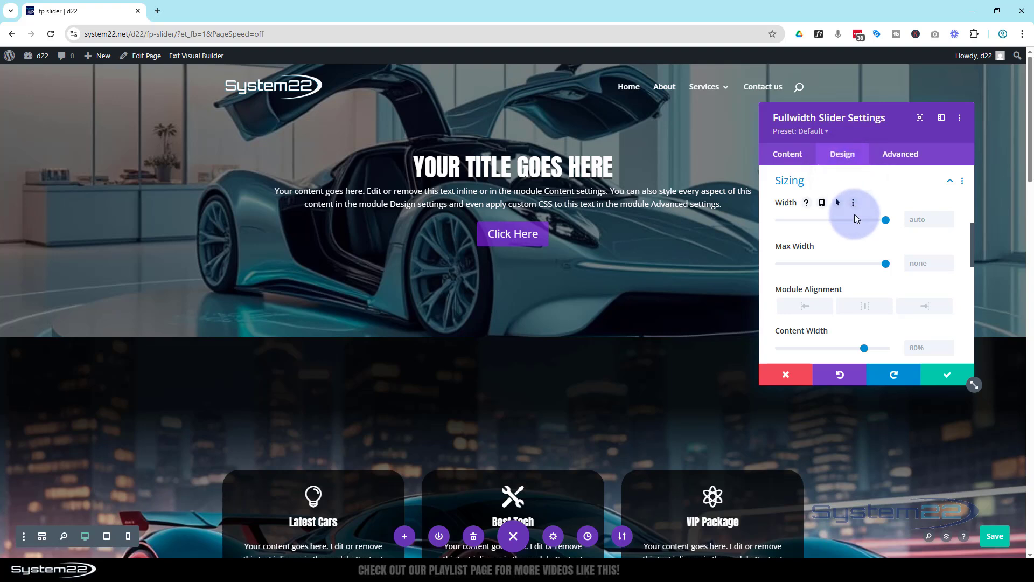
{"action": "scroll", "coordinate": [855, 225], "scroll_direction": "down", "scroll_amount": 2}
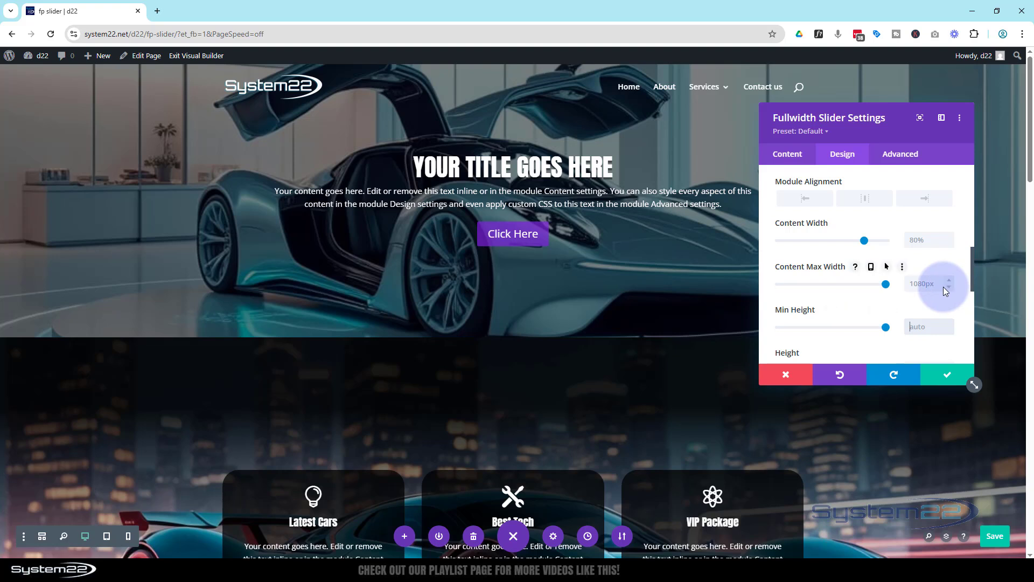
{"action": "type", "text": "100vh"}
{"action": "key", "text": "Return"}
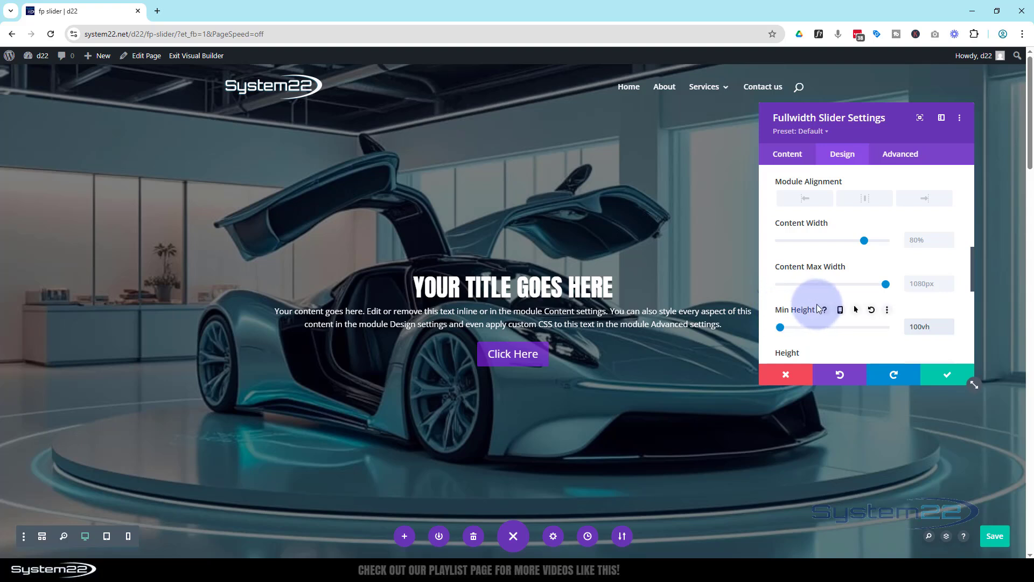
Step: Duplicate the slide and replace the copy's background image with the red sports car picture from the media library
{"action": "left_click", "coordinate": [795, 156]}
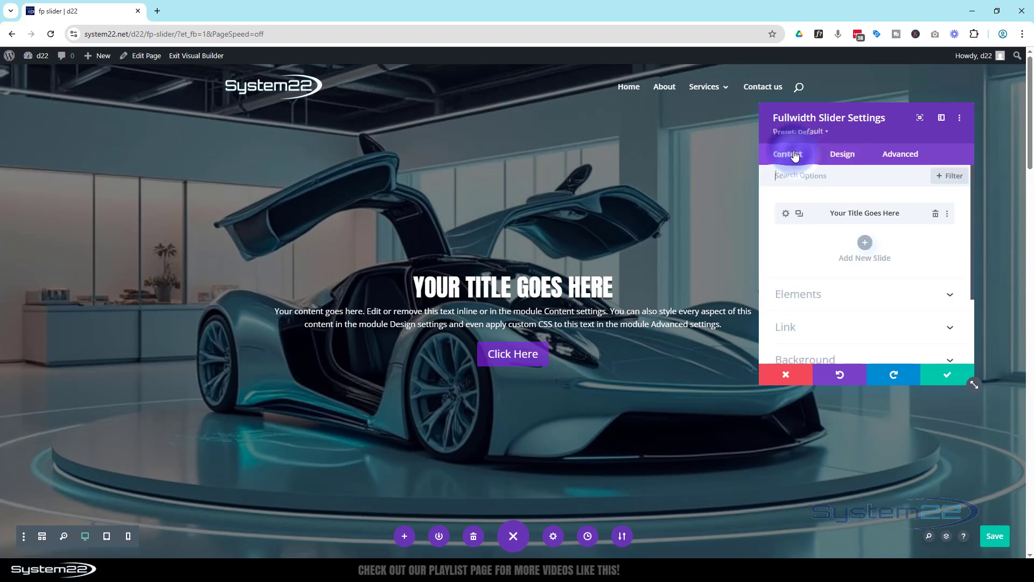
{"action": "left_click", "coordinate": [801, 213]}
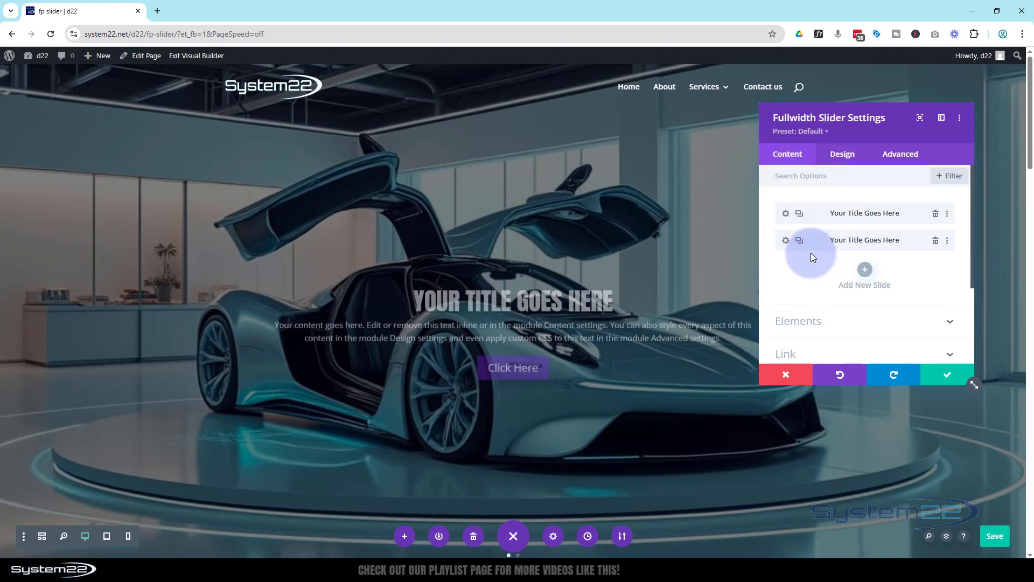
{"action": "left_click", "coordinate": [786, 240]}
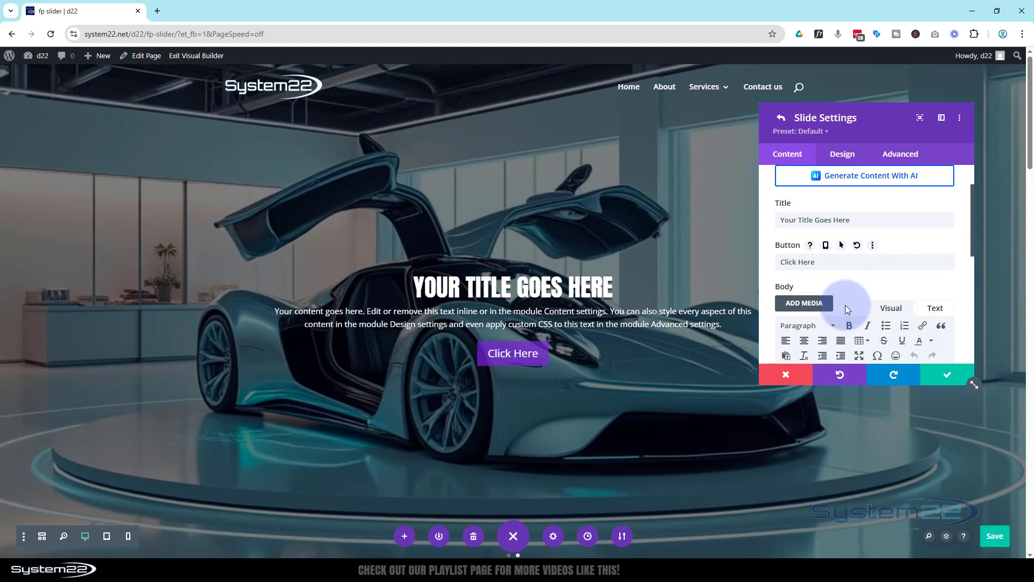
{"action": "scroll", "coordinate": [846, 304], "scroll_direction": "down", "scroll_amount": 2}
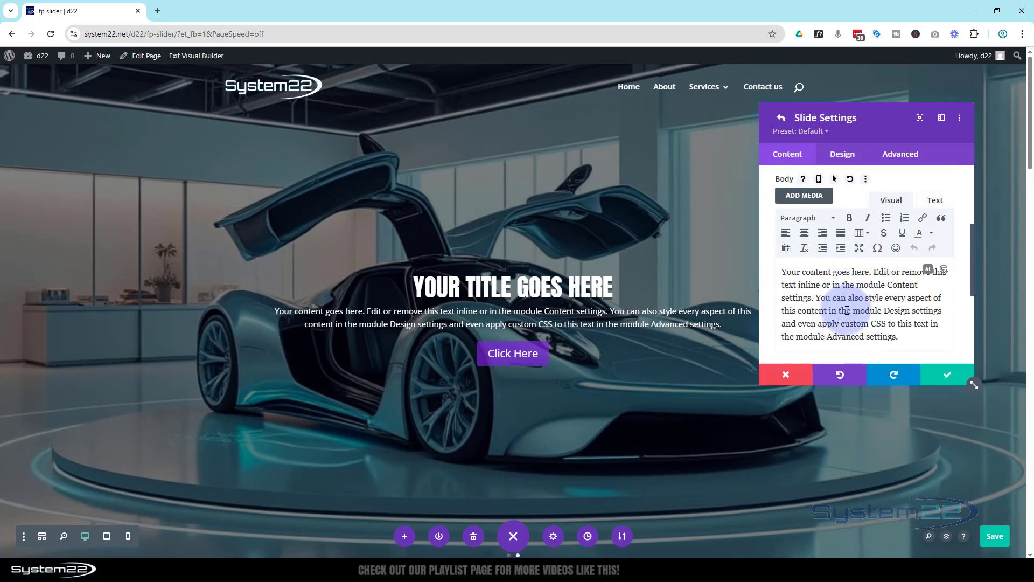
{"action": "scroll", "coordinate": [846, 311], "scroll_direction": "down", "scroll_amount": 2}
{"action": "left_click", "coordinate": [847, 349]}
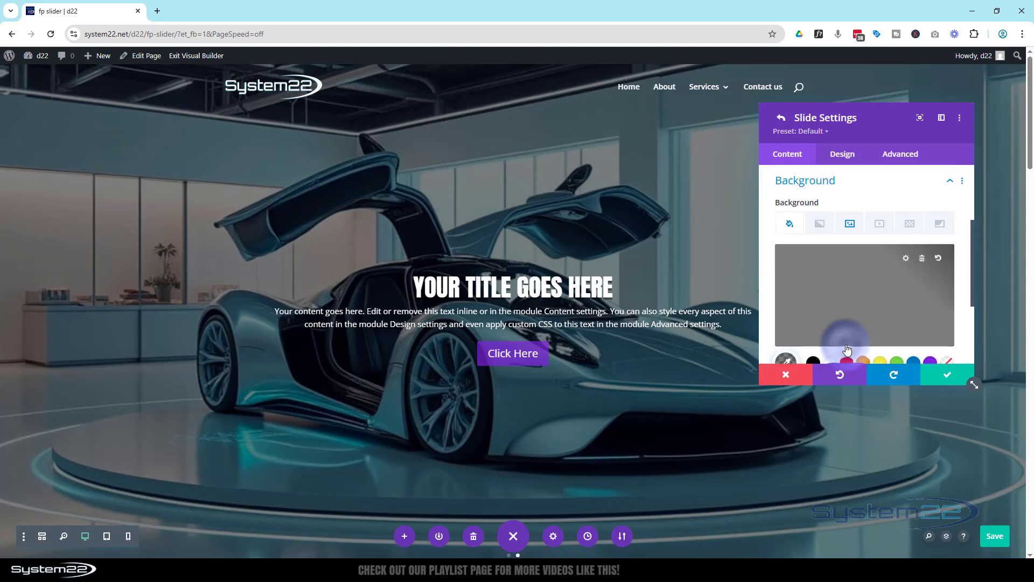
{"action": "left_click", "coordinate": [851, 226]}
{"action": "left_click", "coordinate": [873, 289]}
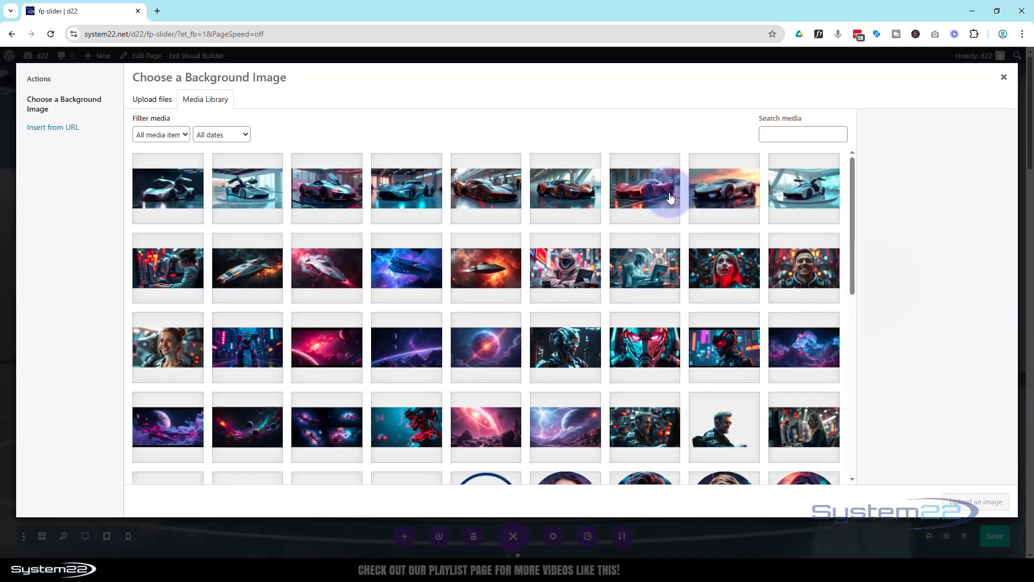
{"action": "left_click", "coordinate": [670, 199]}
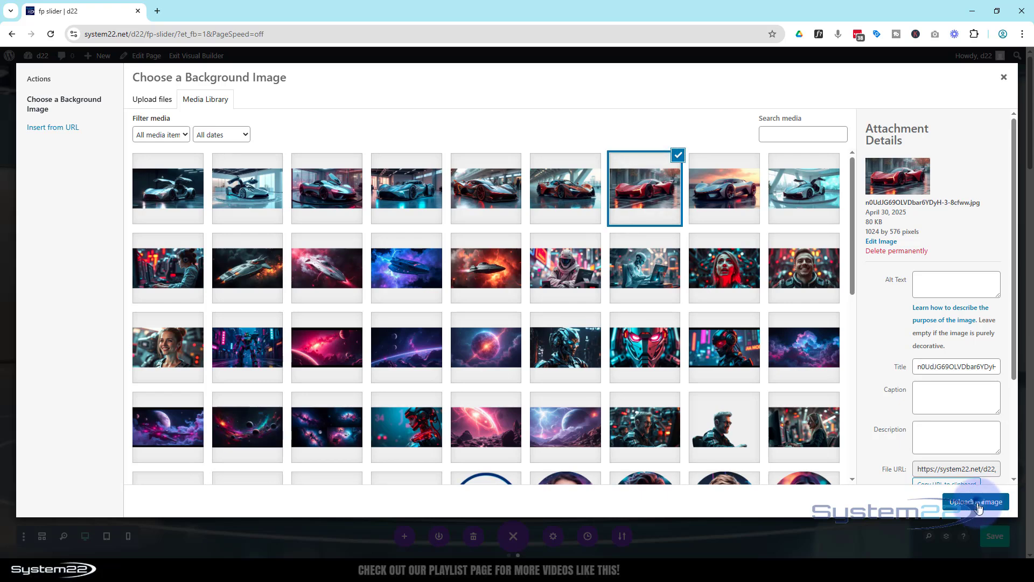
{"action": "left_click", "coordinate": [978, 504]}
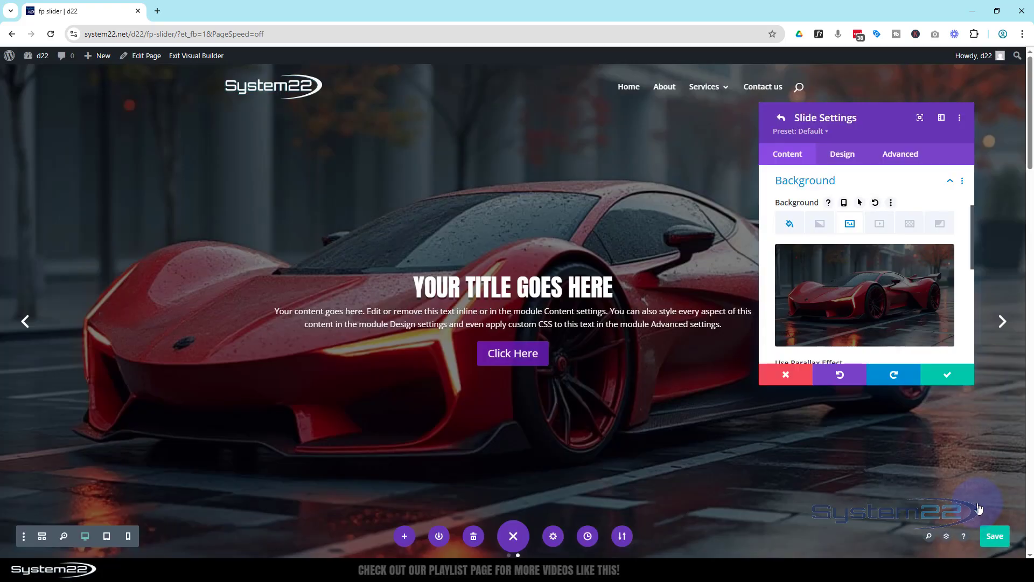
Step: Lower the second slide's black background overlay opacity to 0.31, save the slide and return to the slide list
{"action": "left_click", "coordinate": [791, 225]}
{"action": "left_click", "coordinate": [869, 303]}
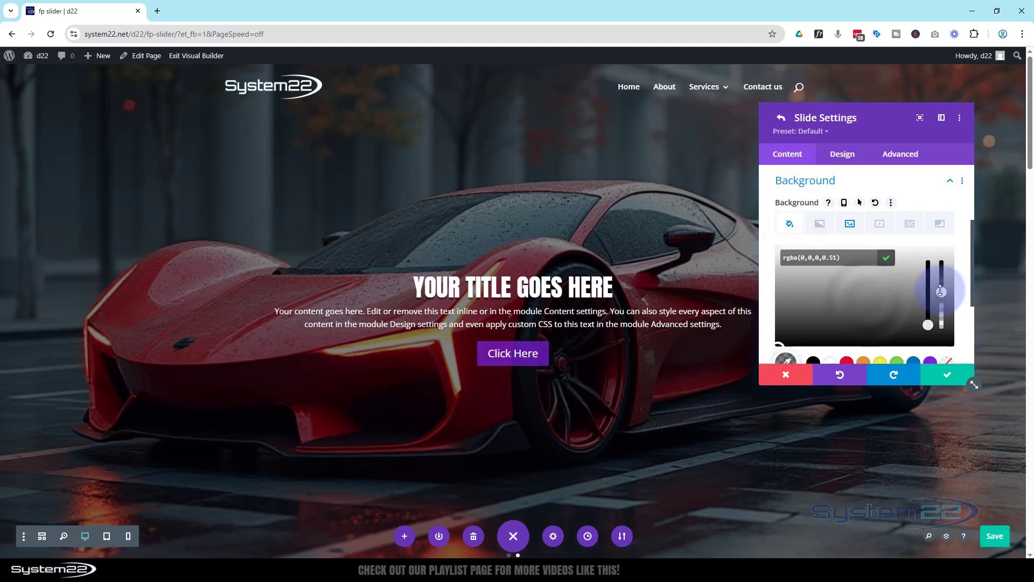
{"action": "left_click_drag", "start_coordinate": [941, 291], "coordinate": [943, 308]}
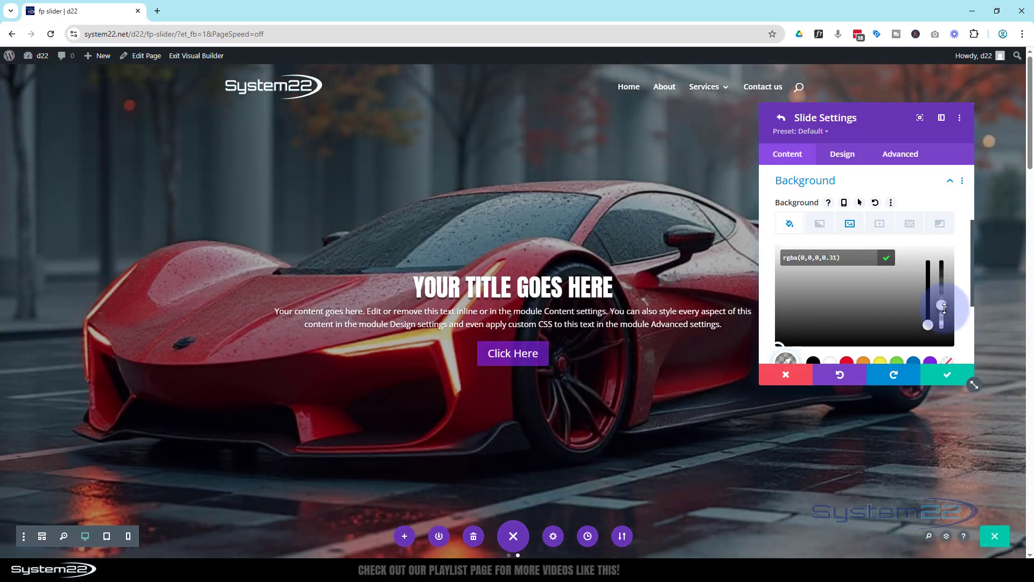
{"action": "left_click", "coordinate": [948, 384]}
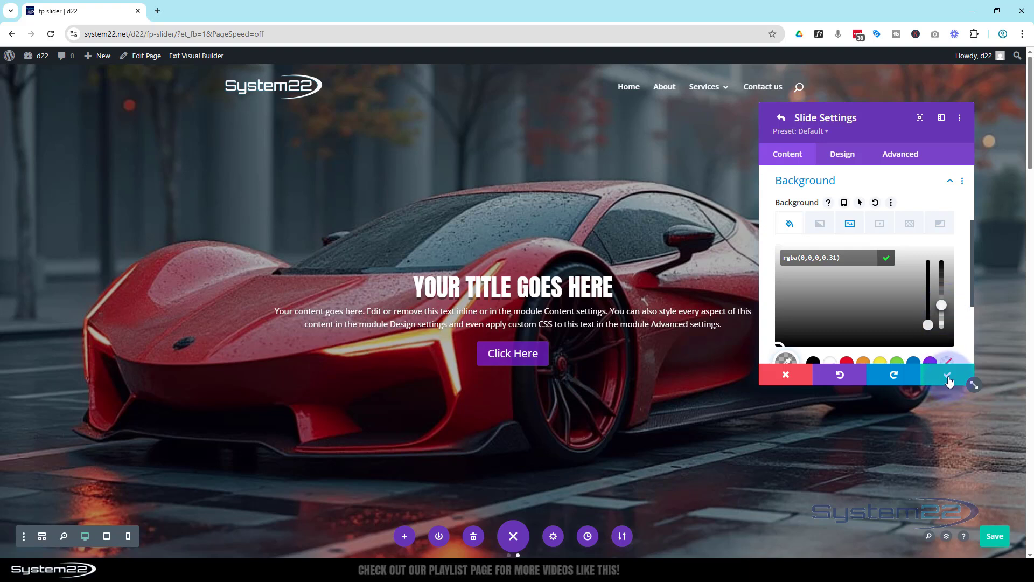
{"action": "left_click", "coordinate": [787, 154]}
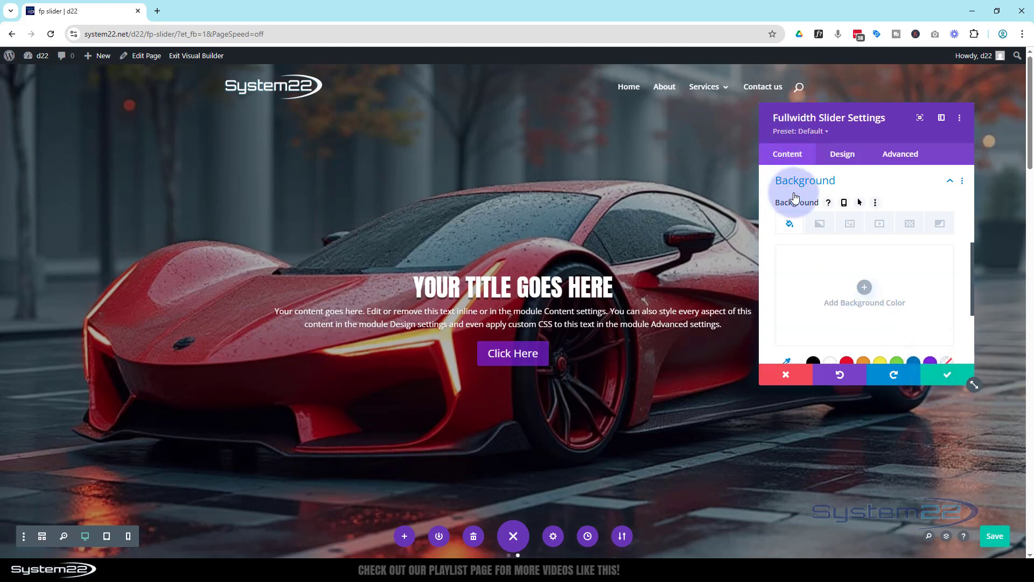
{"action": "scroll", "coordinate": [797, 223], "scroll_direction": "up", "scroll_amount": 4}
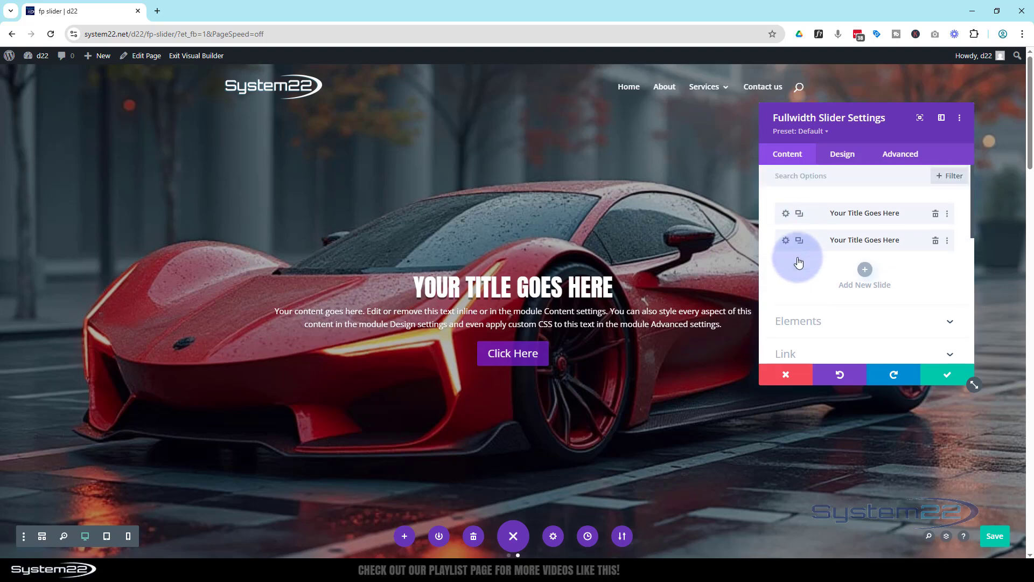
Step: Duplicate the second slide and replace the copy's background image with the black sports car with red glowing accents from the media library
{"action": "left_click", "coordinate": [799, 241]}
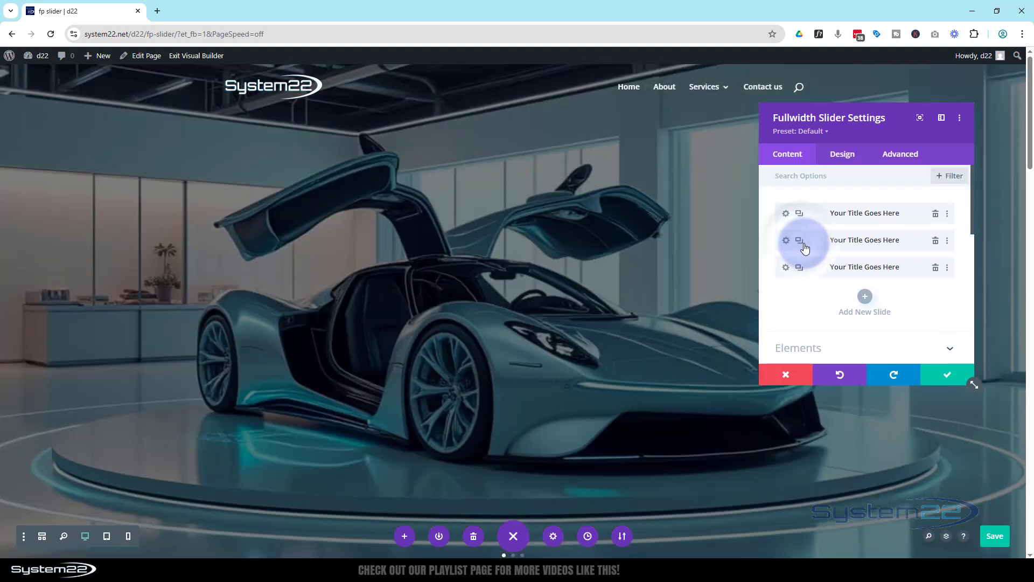
{"action": "left_click", "coordinate": [785, 268]}
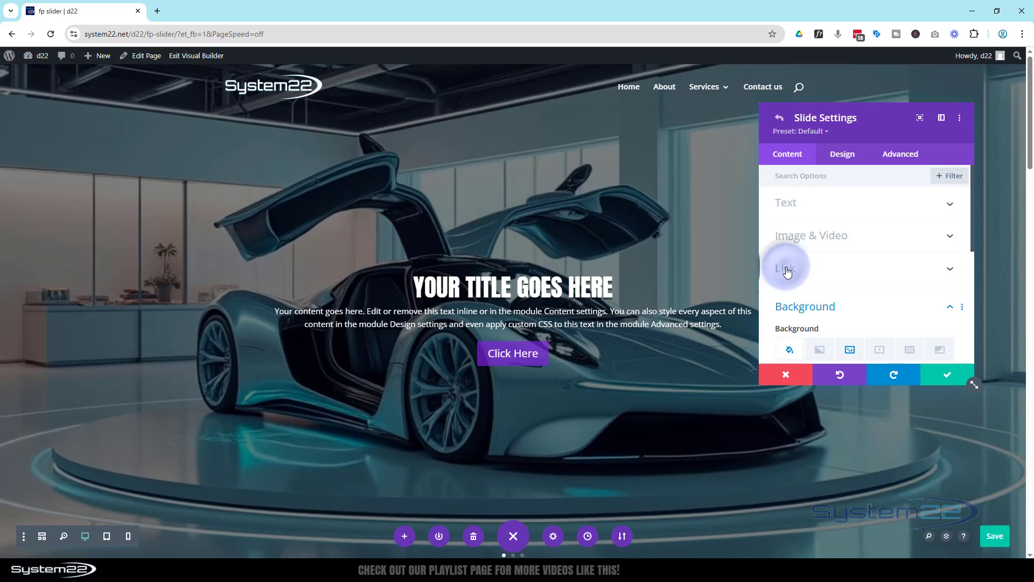
{"action": "scroll", "coordinate": [864, 308], "scroll_direction": "down", "scroll_amount": 1}
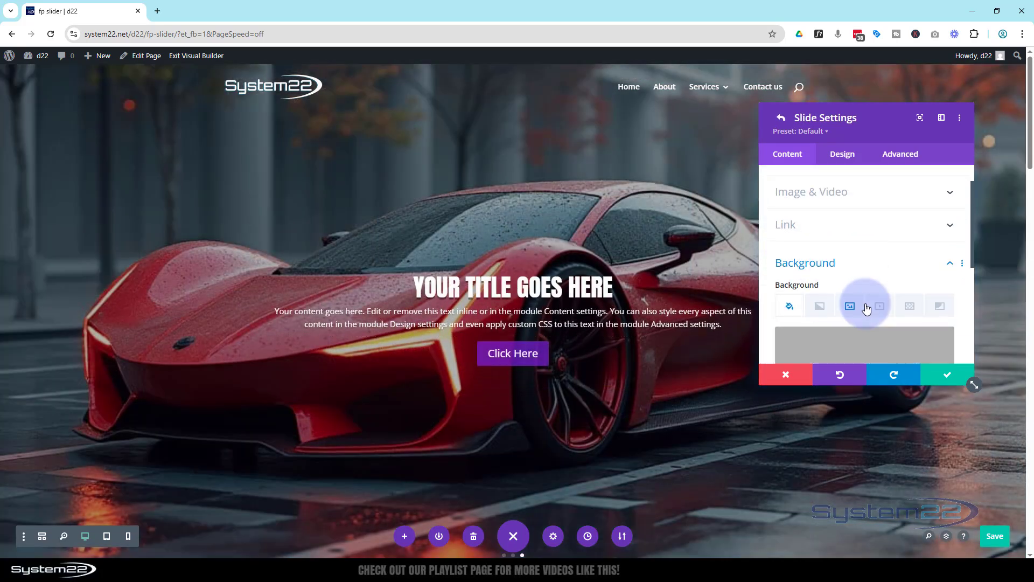
{"action": "left_click", "coordinate": [851, 297]}
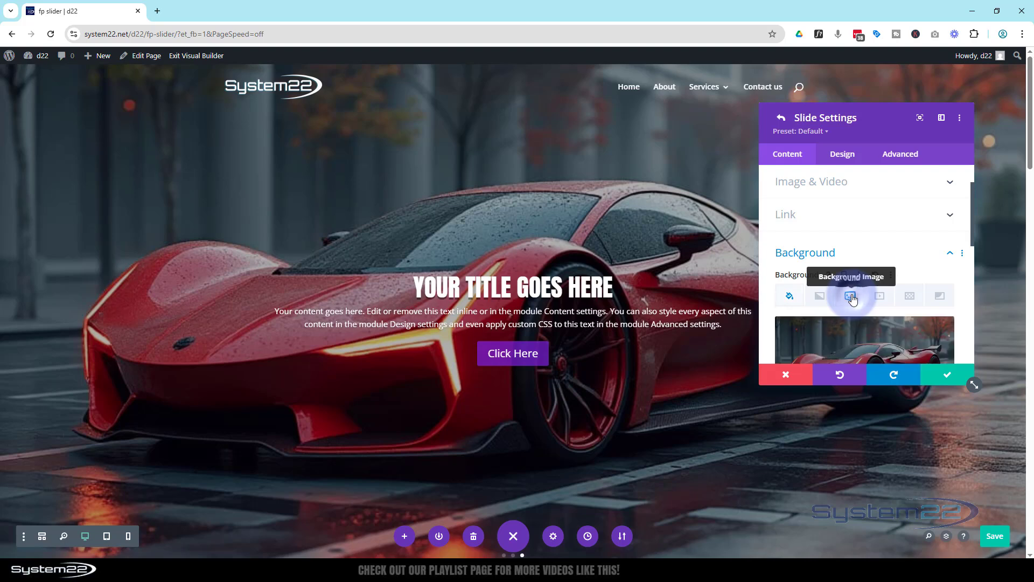
{"action": "left_click", "coordinate": [861, 281]}
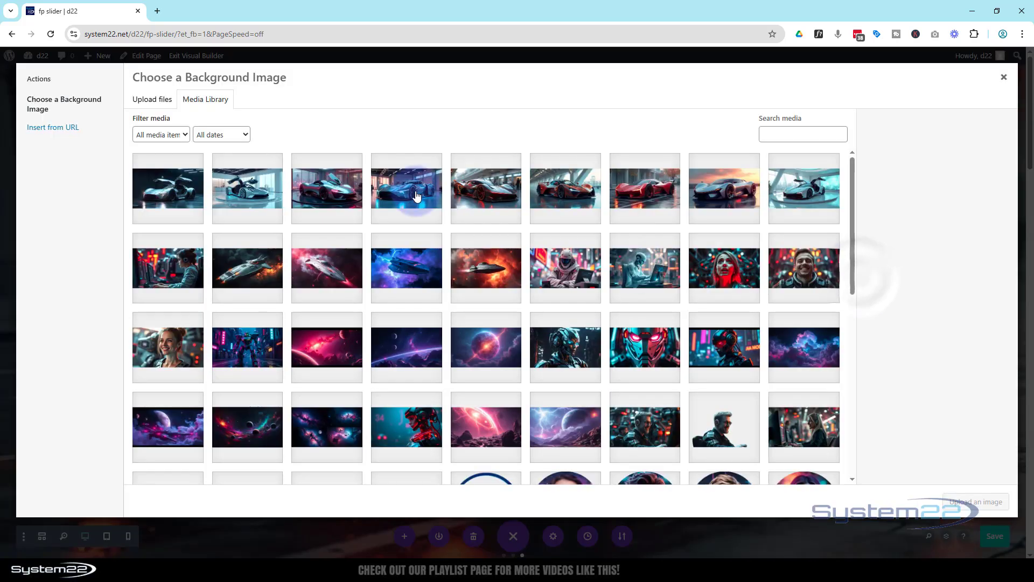
{"action": "left_click", "coordinate": [491, 195]}
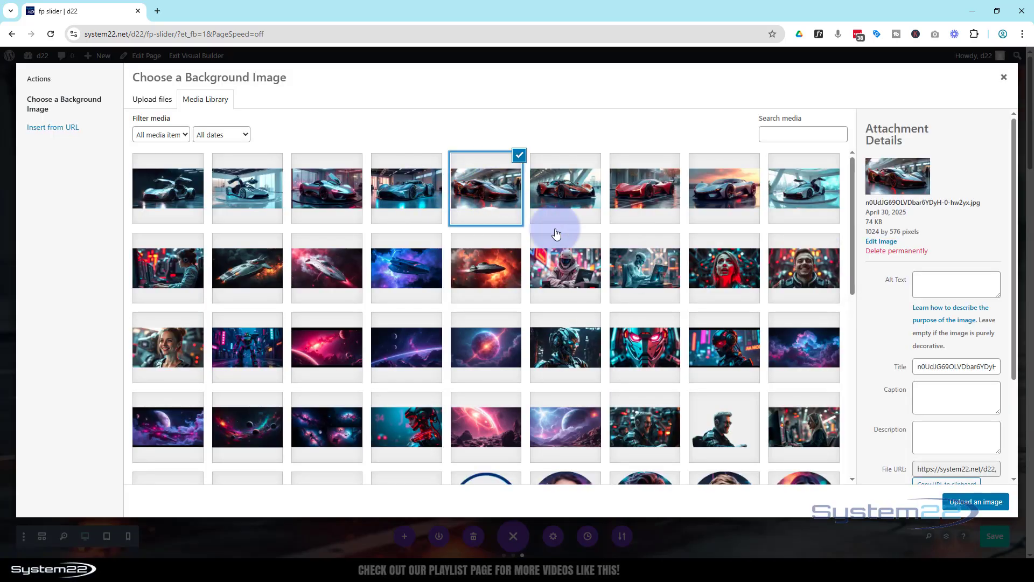
{"action": "left_click", "coordinate": [978, 502]}
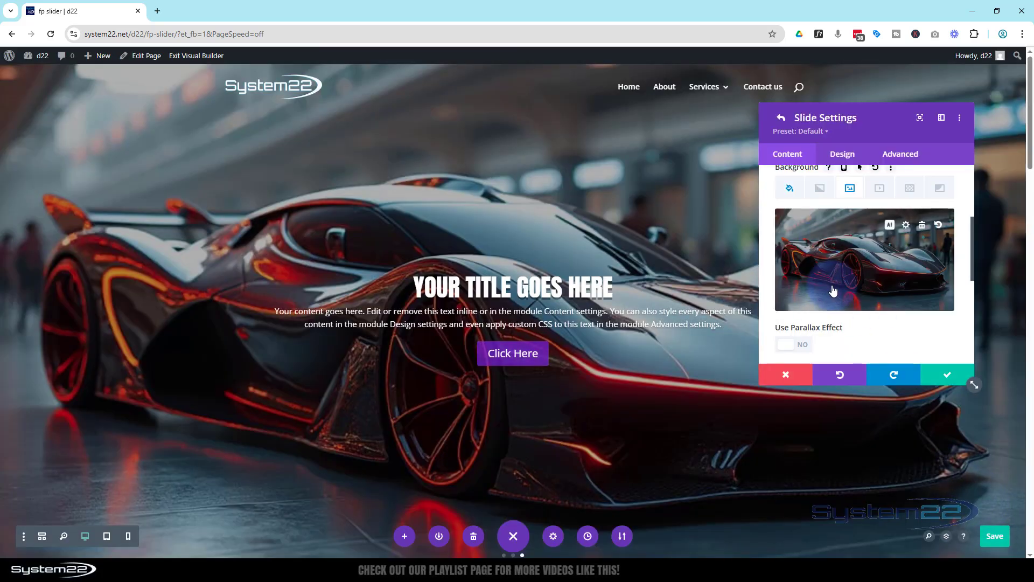
Step: Set the third slide's black background overlay to rgba(0,0,0,0.43) and save the slide settings
{"action": "left_click", "coordinate": [790, 189]}
{"action": "left_click", "coordinate": [891, 285]}
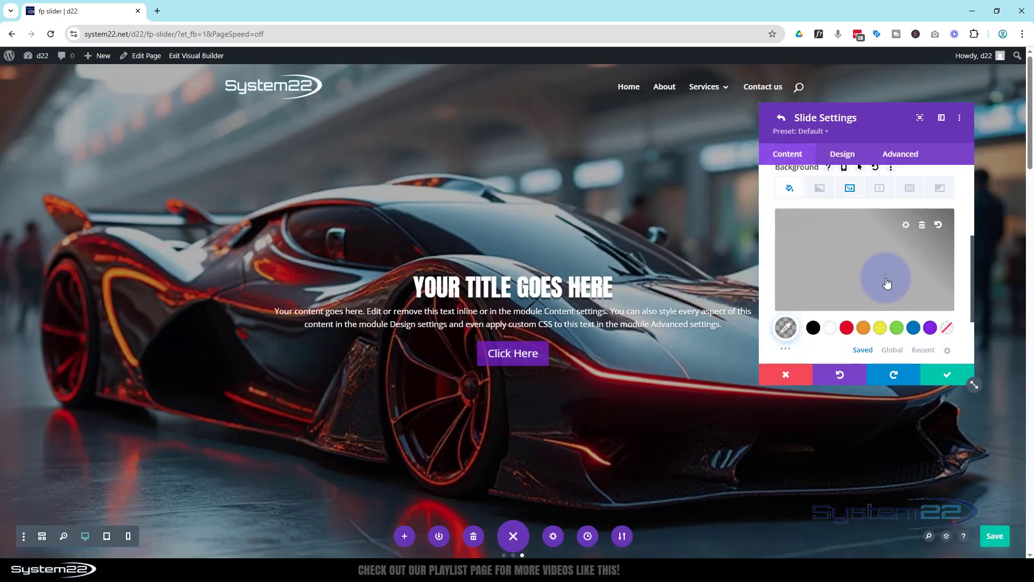
{"action": "left_click", "coordinate": [943, 270]}
{"action": "left_click_drag", "start_coordinate": [943, 269], "coordinate": [940, 259]}
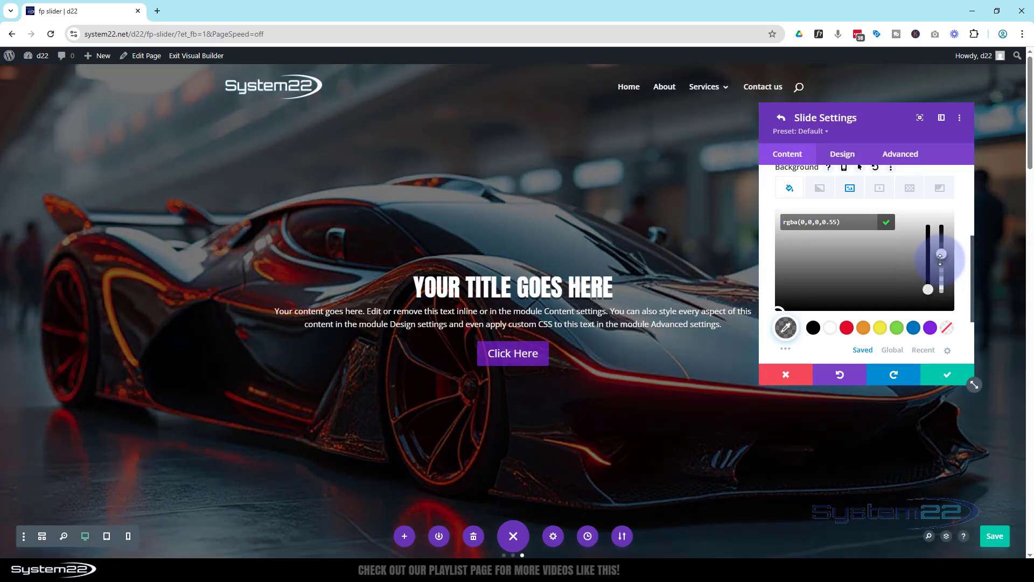
{"action": "left_click_drag", "start_coordinate": [940, 271], "coordinate": [944, 291]}
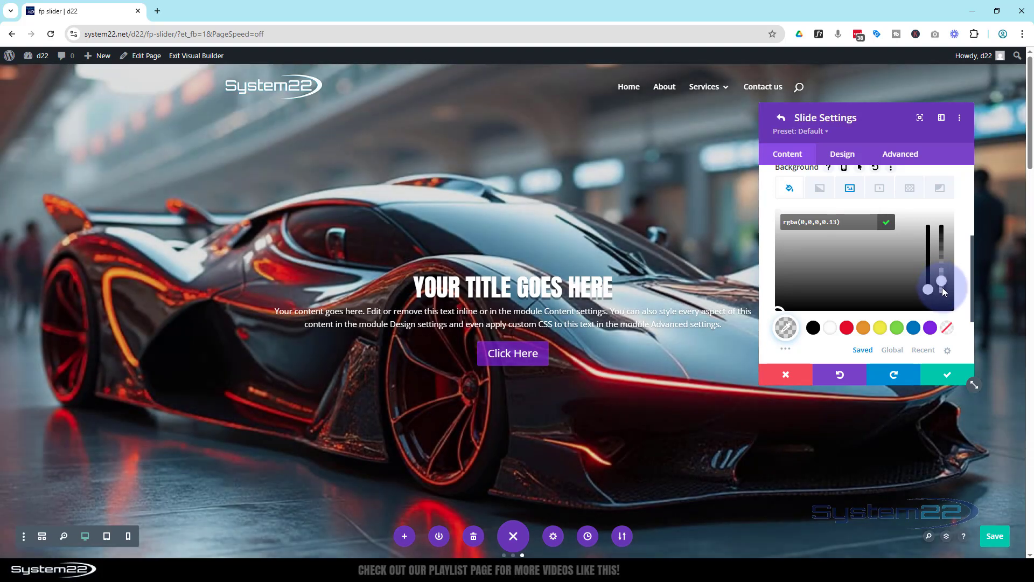
{"action": "left_click_drag", "start_coordinate": [943, 291], "coordinate": [941, 274]}
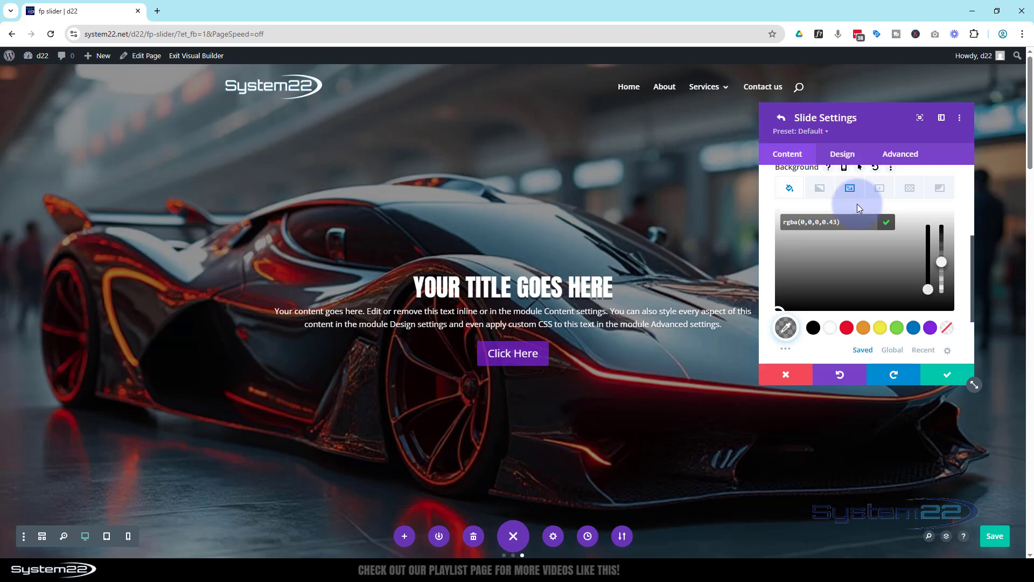
{"action": "left_click", "coordinate": [940, 381]}
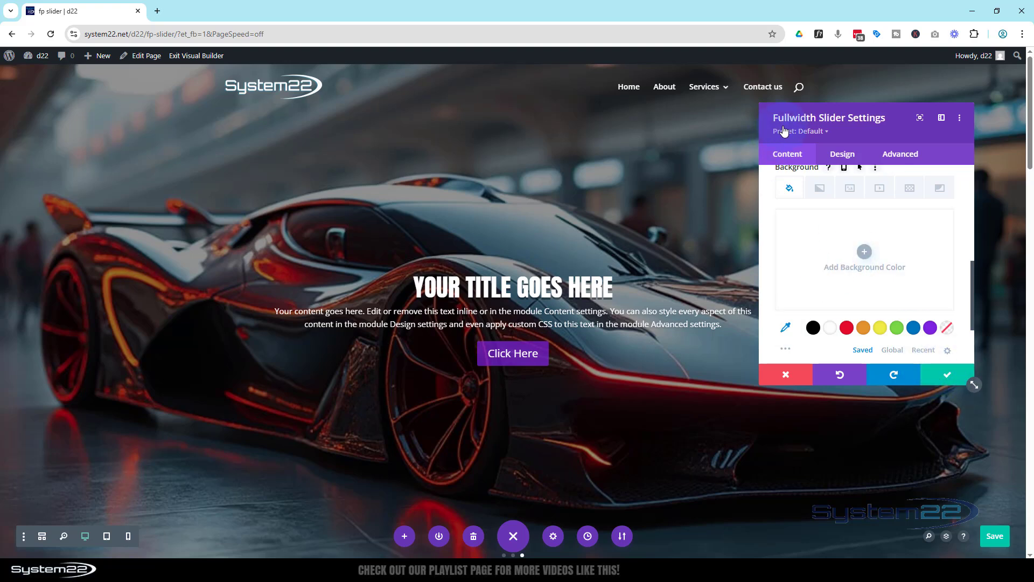
Step: Compare the design option groups of the whole slider with those of the third slide, then return to the slider settings
{"action": "left_click", "coordinate": [843, 156]}
{"action": "scroll", "coordinate": [867, 228], "scroll_direction": "down", "scroll_amount": 3}
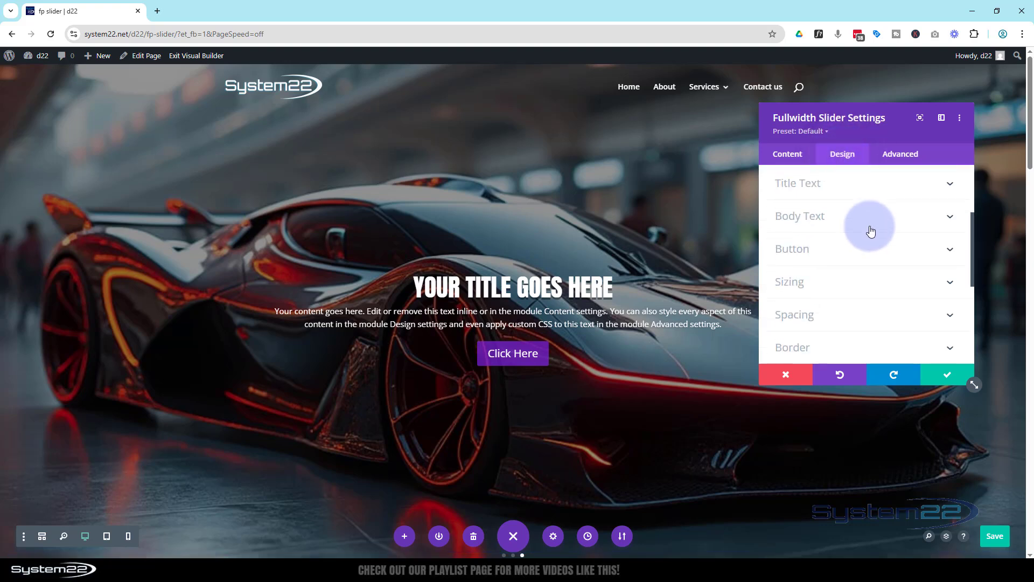
{"action": "scroll", "coordinate": [871, 231], "scroll_direction": "down", "scroll_amount": 5}
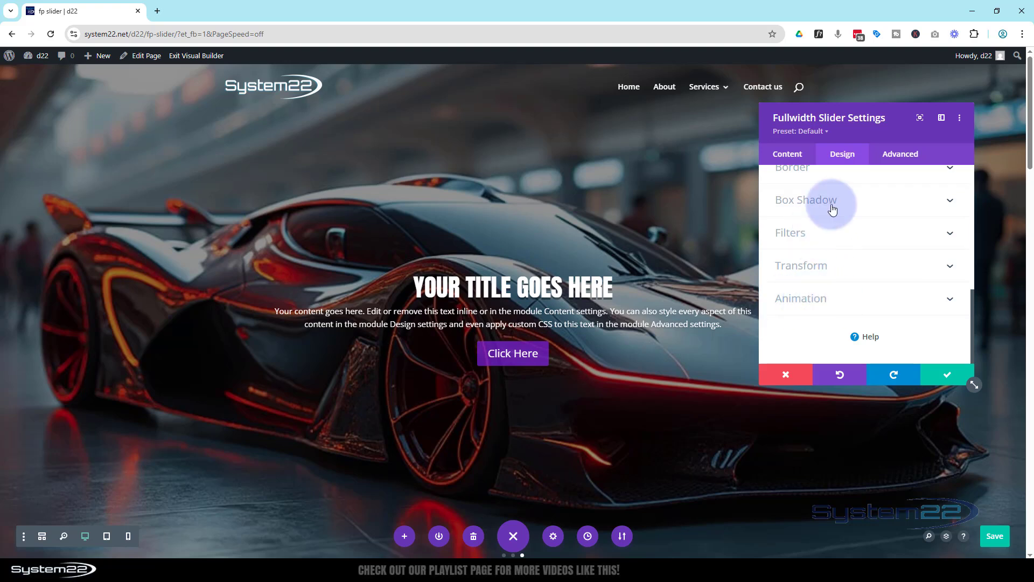
{"action": "scroll", "coordinate": [846, 253], "scroll_direction": "up", "scroll_amount": 1}
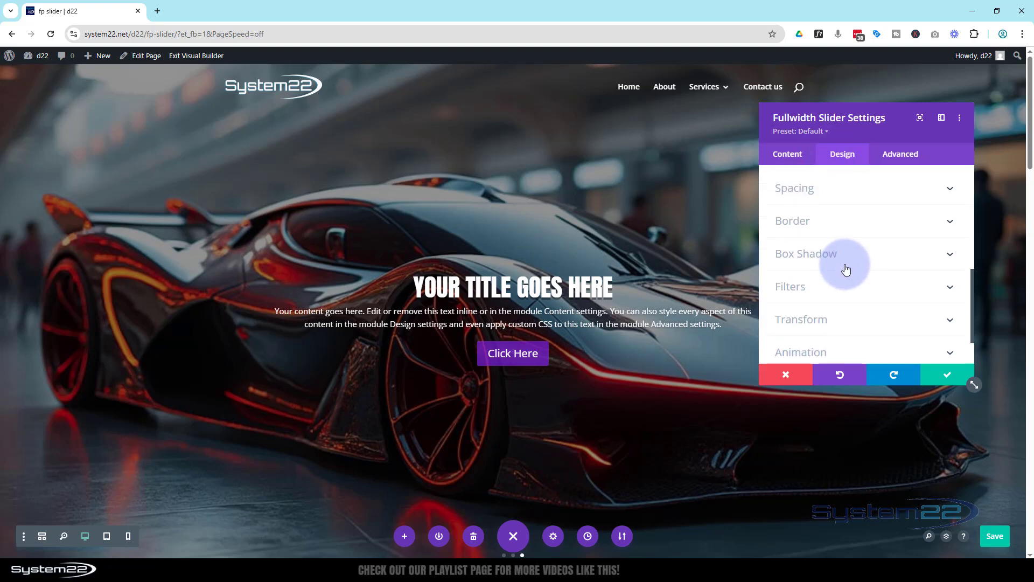
{"action": "scroll", "coordinate": [851, 253], "scroll_direction": "up", "scroll_amount": 3}
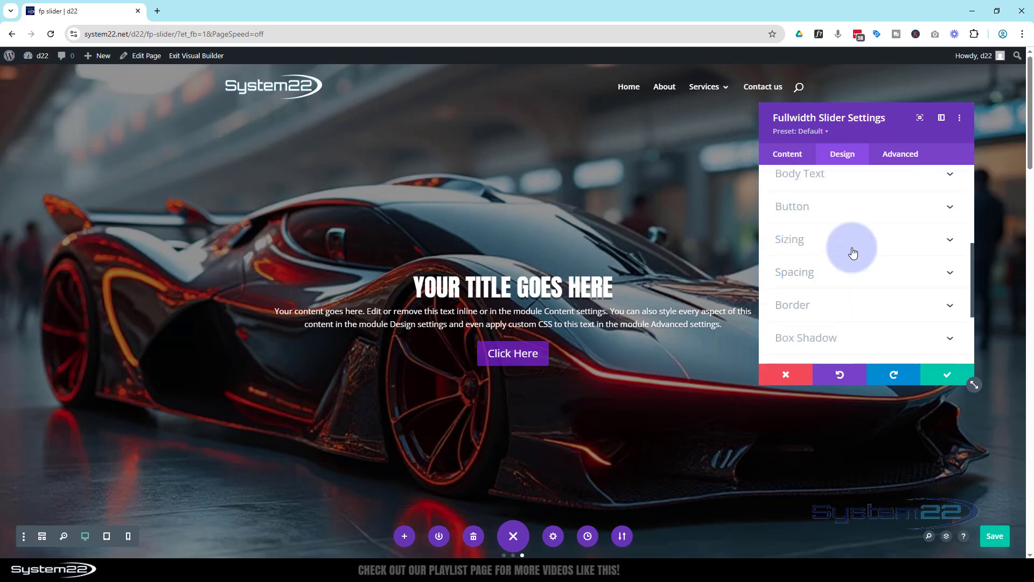
{"action": "scroll", "coordinate": [851, 253], "scroll_direction": "up", "scroll_amount": 2}
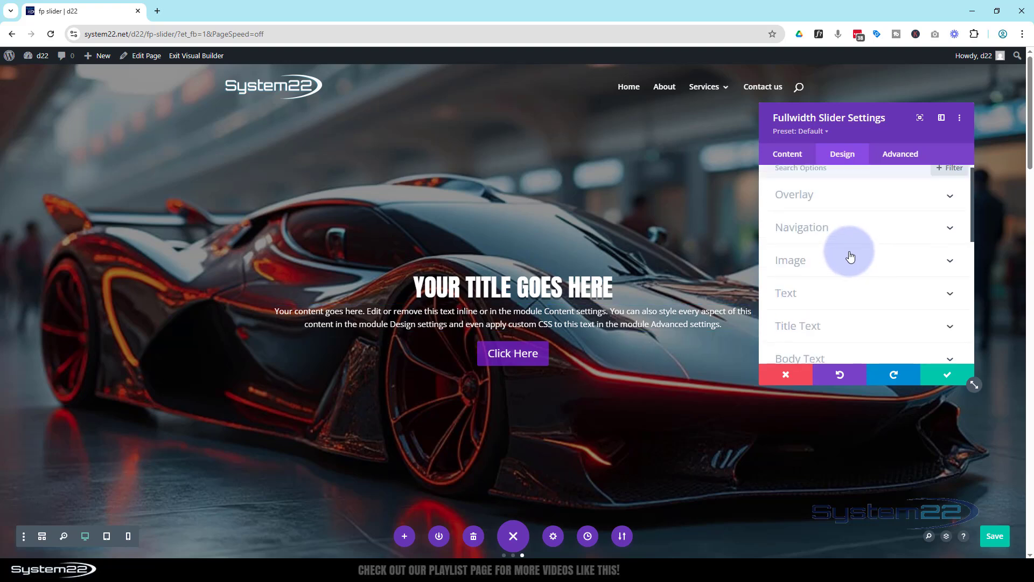
{"action": "left_click", "coordinate": [793, 156]}
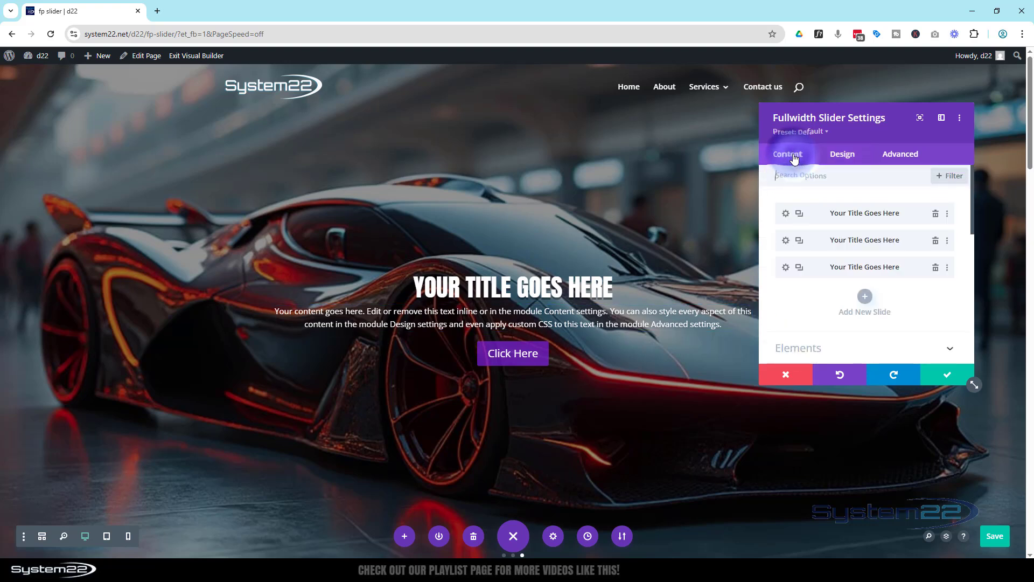
{"action": "left_click", "coordinate": [786, 268]}
{"action": "left_click", "coordinate": [843, 156]}
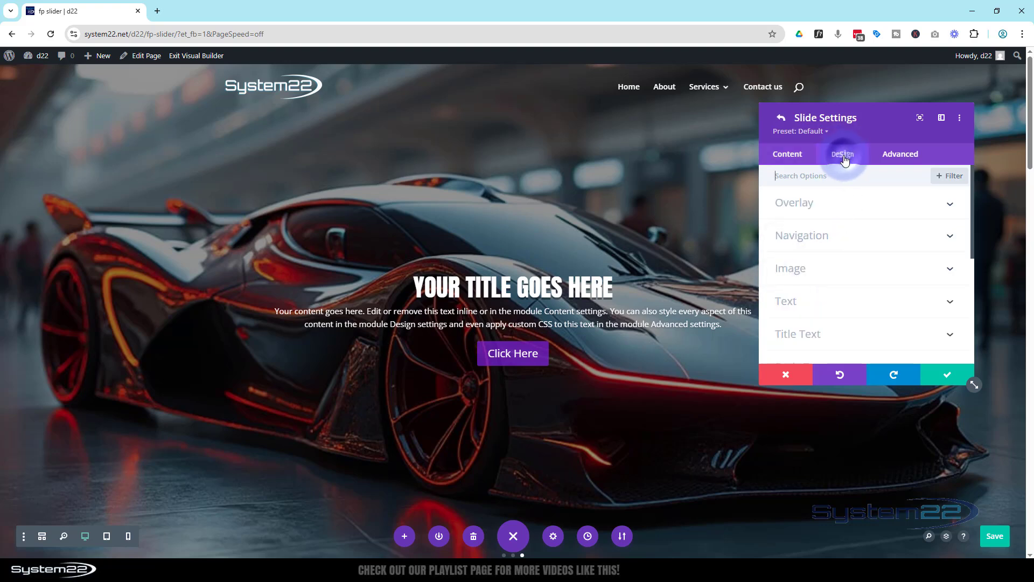
{"action": "scroll", "coordinate": [857, 204], "scroll_direction": "down", "scroll_amount": 3}
{"action": "scroll", "coordinate": [858, 204], "scroll_direction": "down", "scroll_amount": 2}
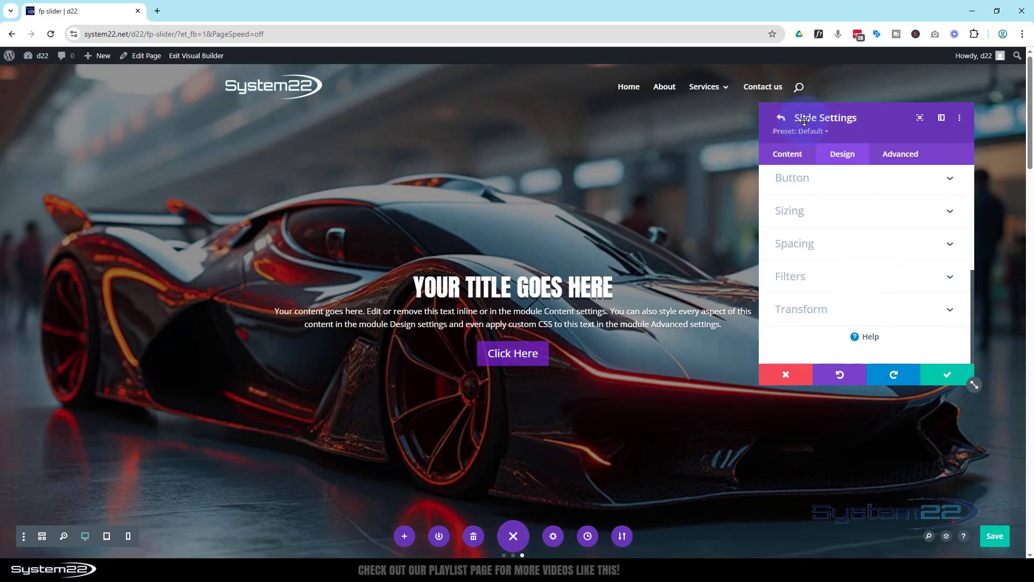
{"action": "left_click", "coordinate": [949, 377]}
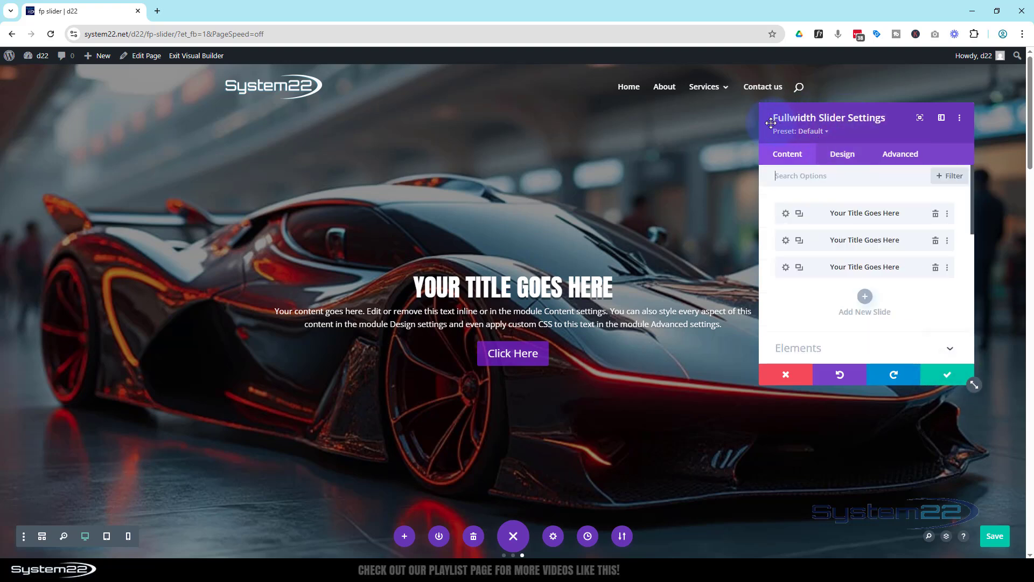
Step: Turn on automatic animation for the fullwidth slider and set its animation speed to 5000 ms
{"action": "left_click", "coordinate": [845, 154]}
{"action": "scroll", "coordinate": [858, 218], "scroll_direction": "down", "scroll_amount": 10}
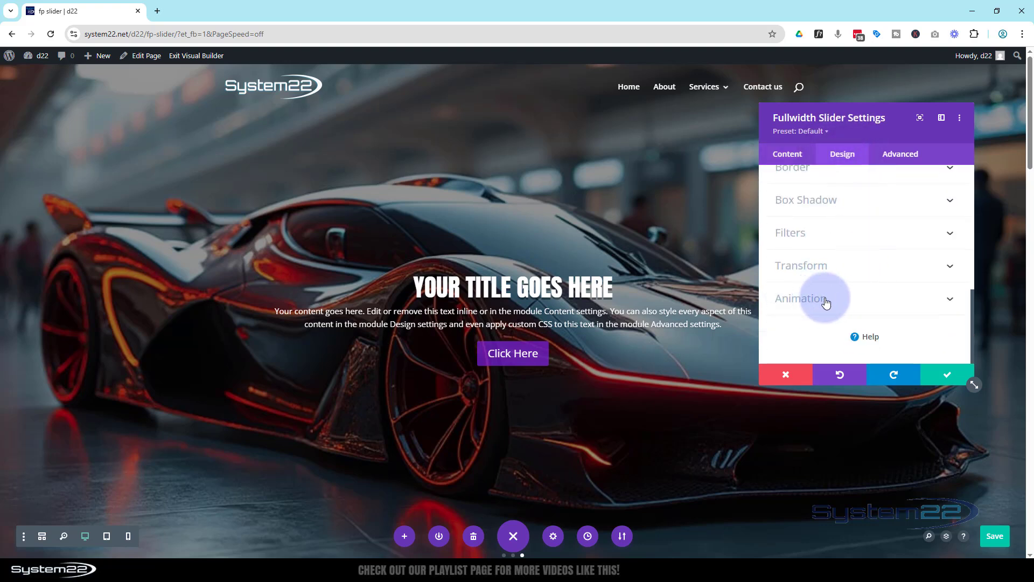
{"action": "left_click", "coordinate": [827, 303]}
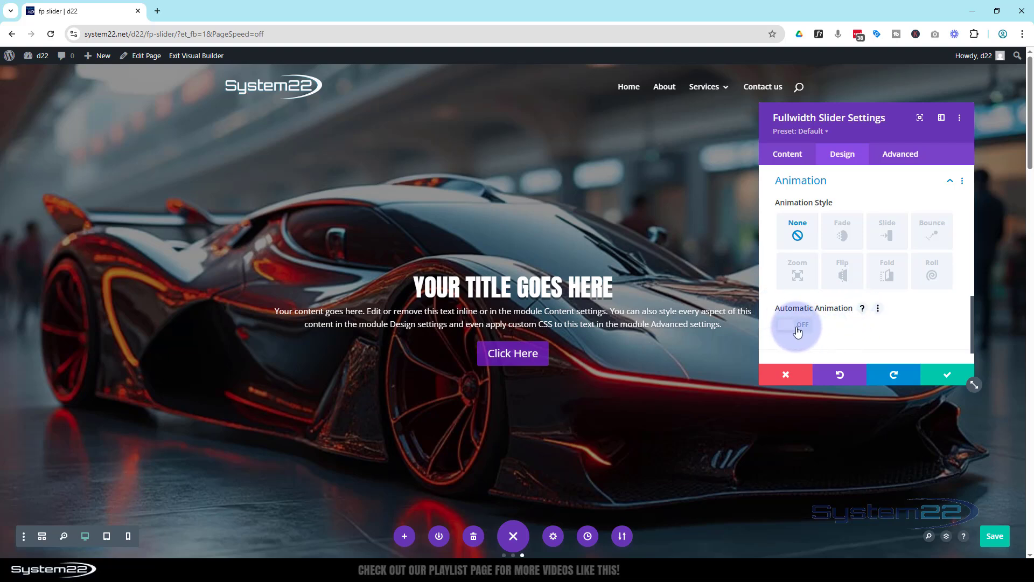
{"action": "left_click", "coordinate": [799, 330]}
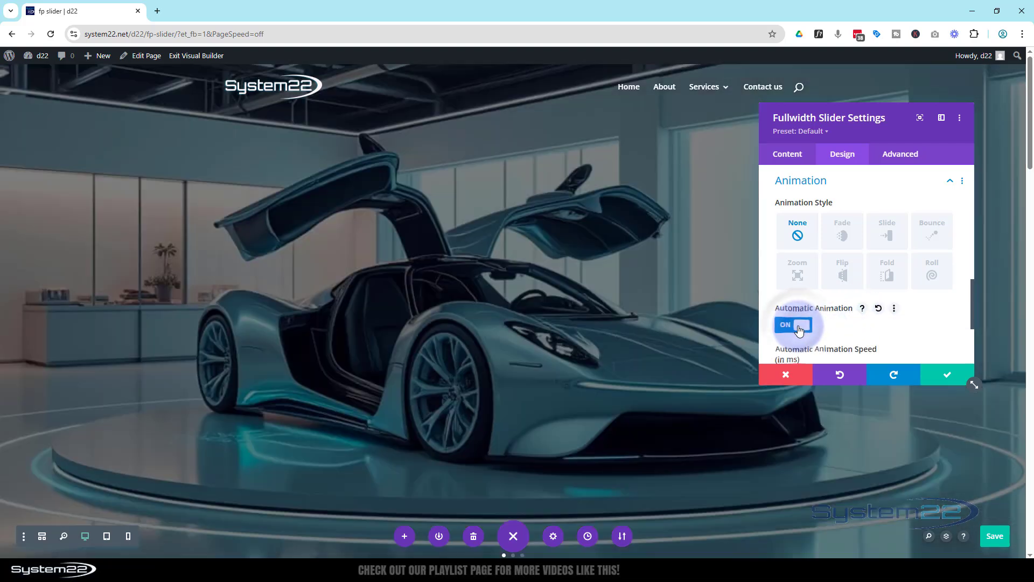
{"action": "scroll", "coordinate": [817, 308], "scroll_direction": "down", "scroll_amount": 1}
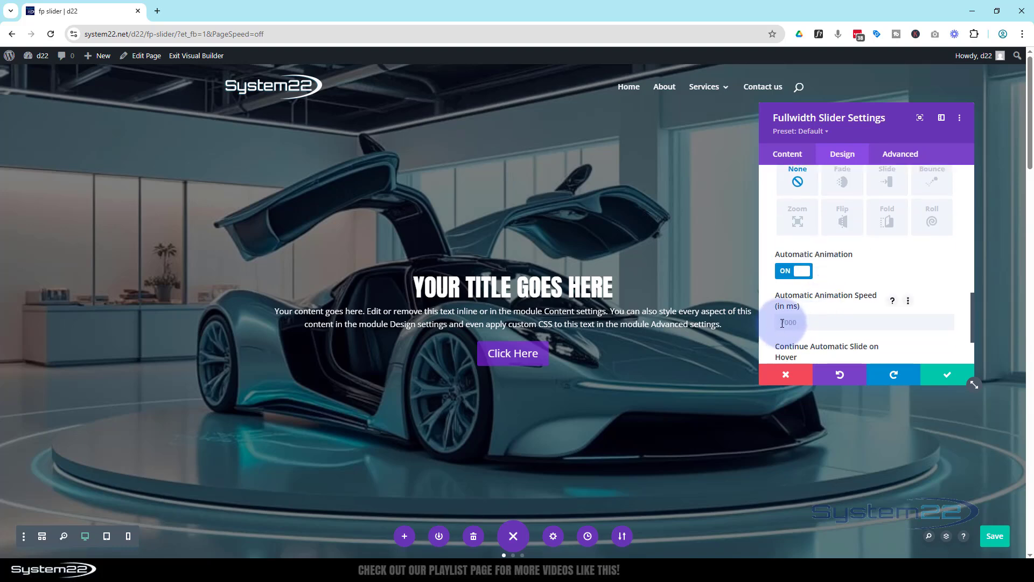
{"action": "type", "text": "5000"}
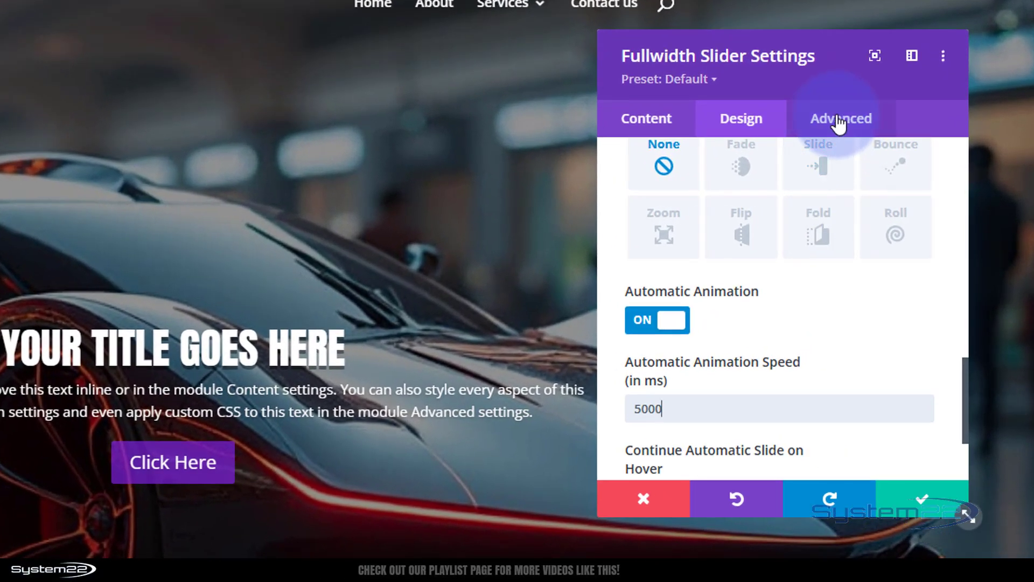
Step: Add the custom CSS "animation:none" to the slider's Slide Description element
{"action": "left_click", "coordinate": [838, 121]}
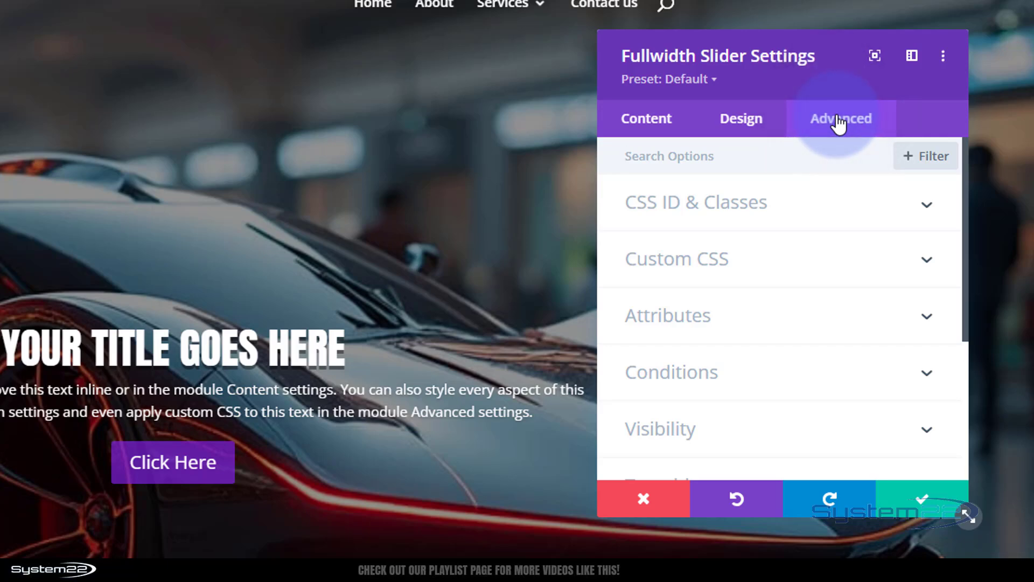
{"action": "left_click", "coordinate": [801, 260]}
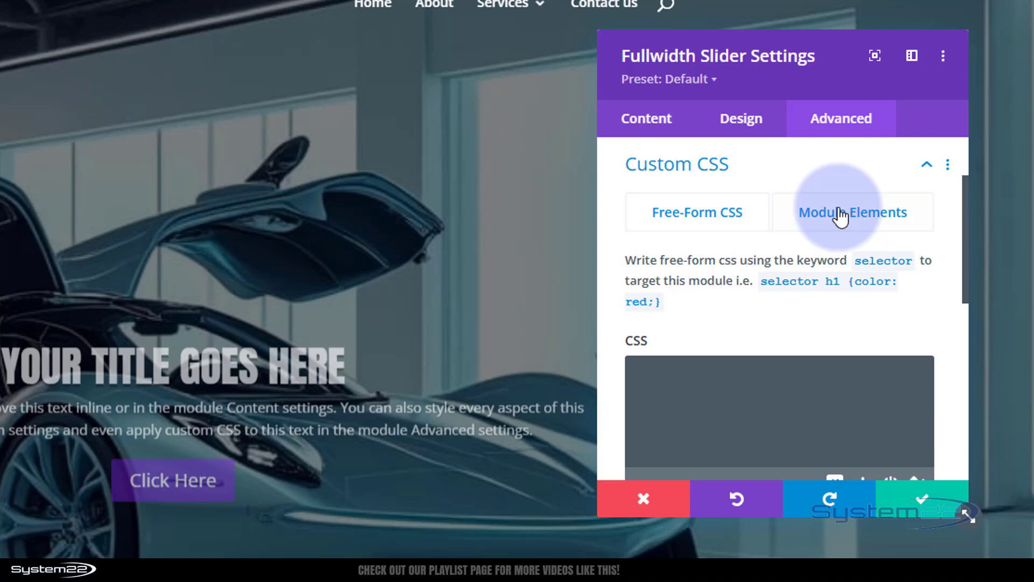
{"action": "left_click", "coordinate": [841, 214]}
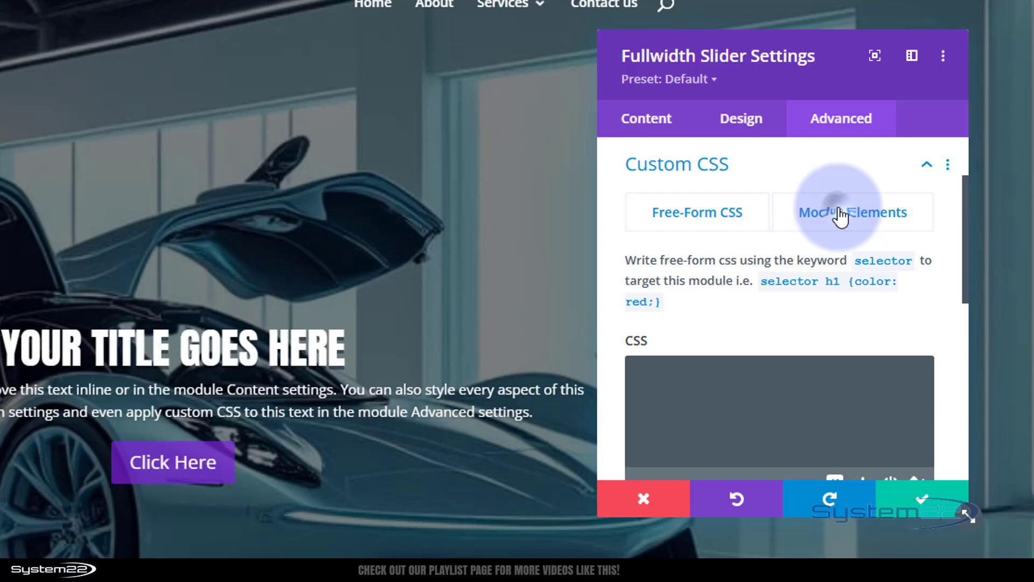
{"action": "scroll", "coordinate": [746, 248], "scroll_direction": "down", "scroll_amount": 2}
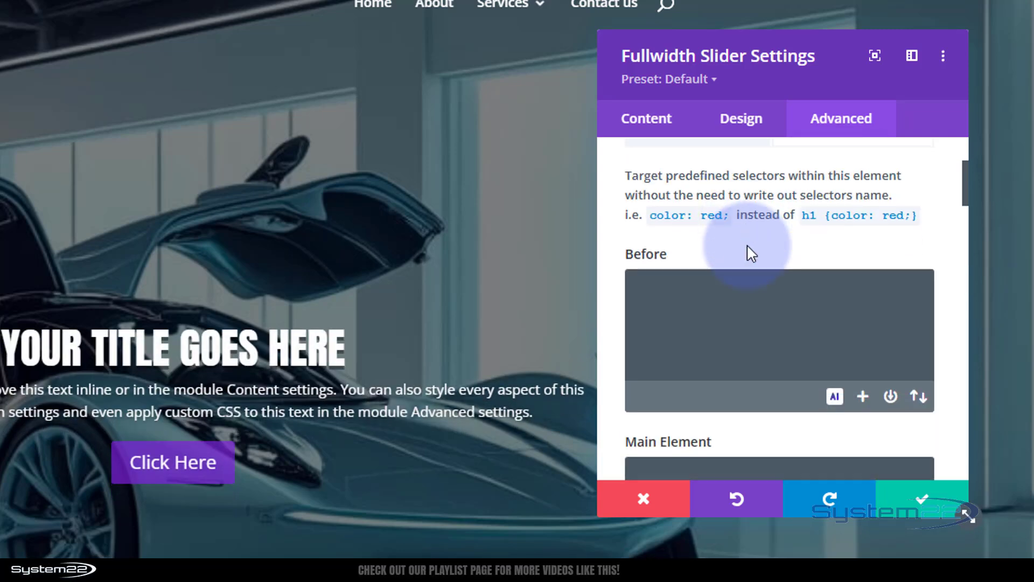
{"action": "scroll", "coordinate": [747, 244], "scroll_direction": "down", "scroll_amount": 4}
{"action": "scroll", "coordinate": [778, 245], "scroll_direction": "down", "scroll_amount": 6}
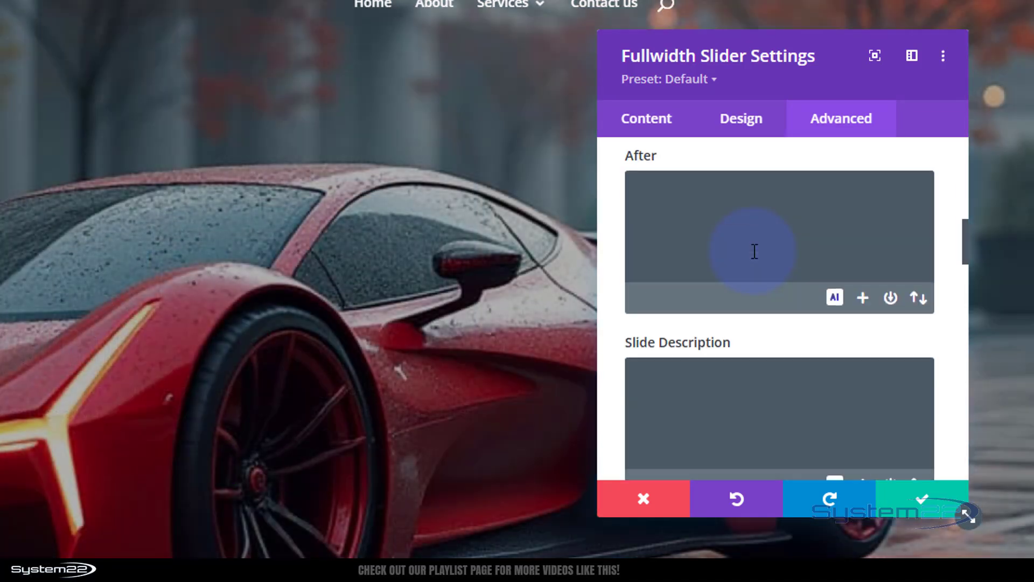
{"action": "scroll", "coordinate": [754, 252], "scroll_direction": "down", "scroll_amount": 4}
{"action": "mouse_move", "coordinate": [755, 251]}
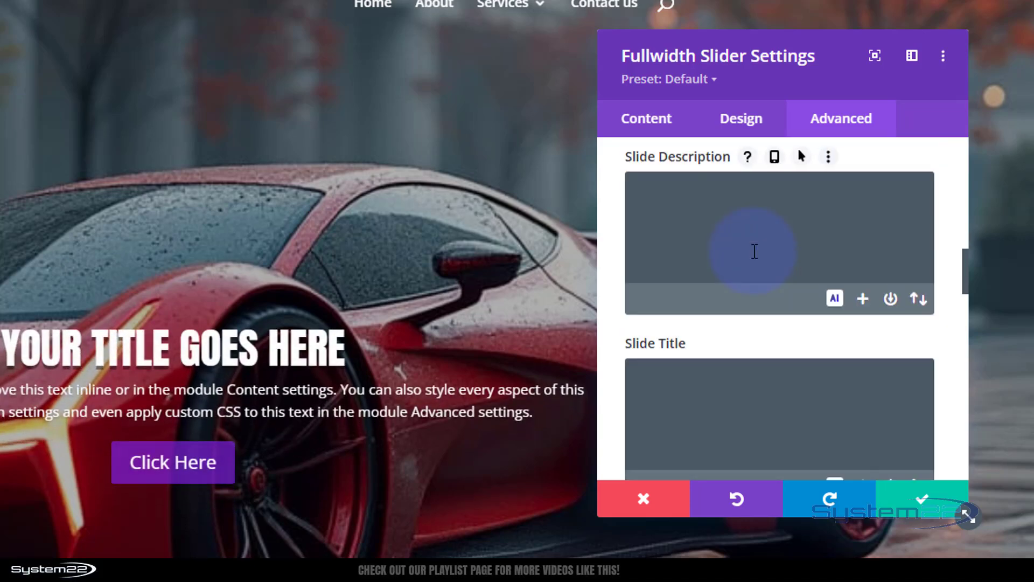
{"action": "left_click", "coordinate": [725, 237]}
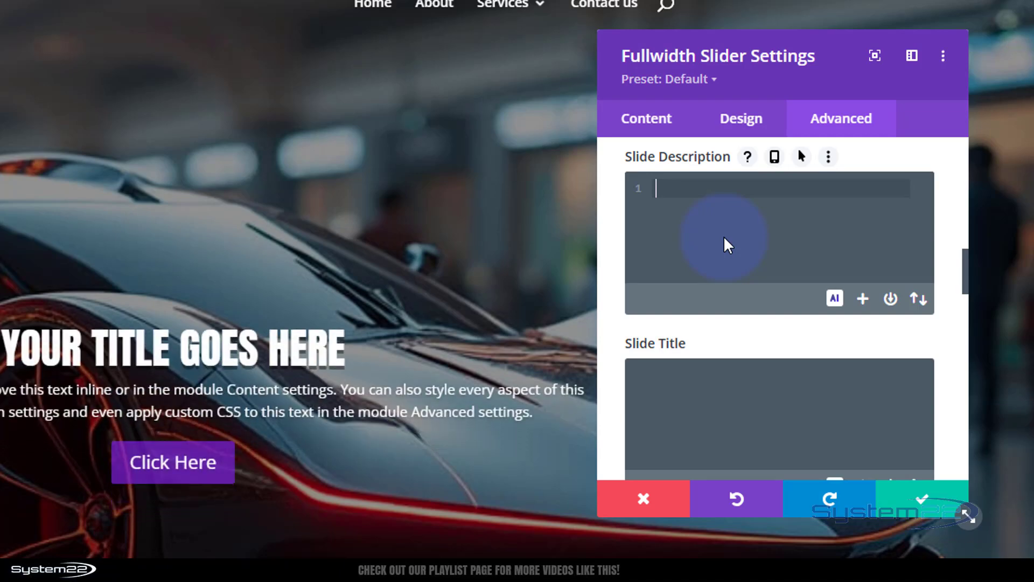
{"action": "type", "text": "animation"}
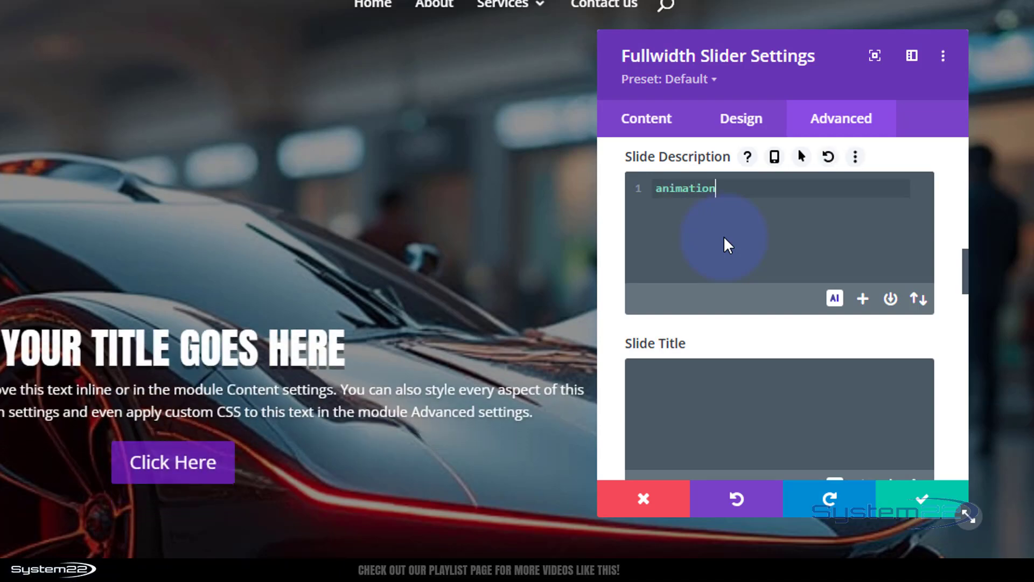
{"action": "type", "text": ":none"}
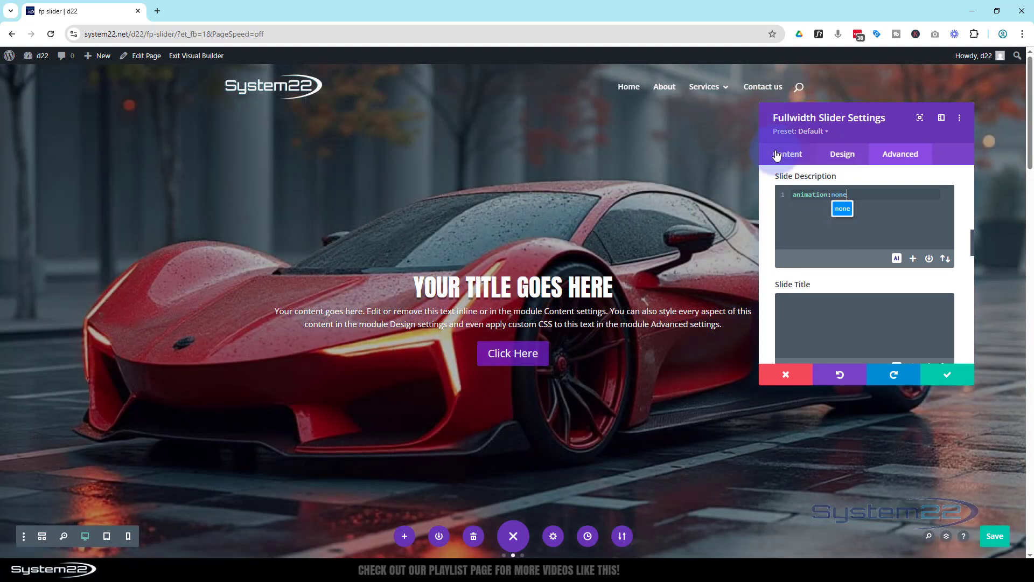
Step: Set the whole fullwidth slider's background color to black (#000000) and save the slider settings
{"action": "left_click", "coordinate": [780, 155]}
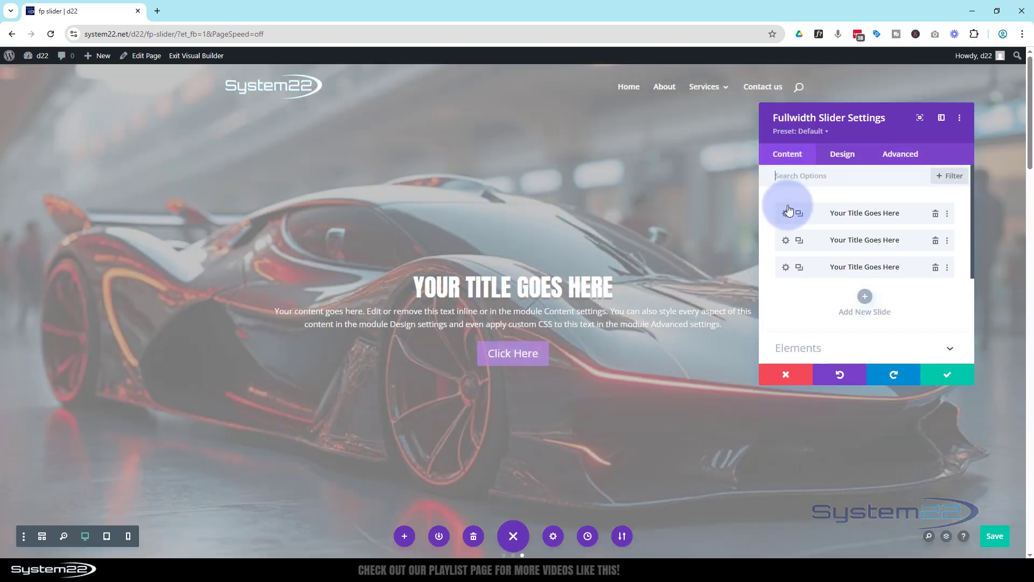
{"action": "scroll", "coordinate": [790, 210], "scroll_direction": "down", "scroll_amount": 3}
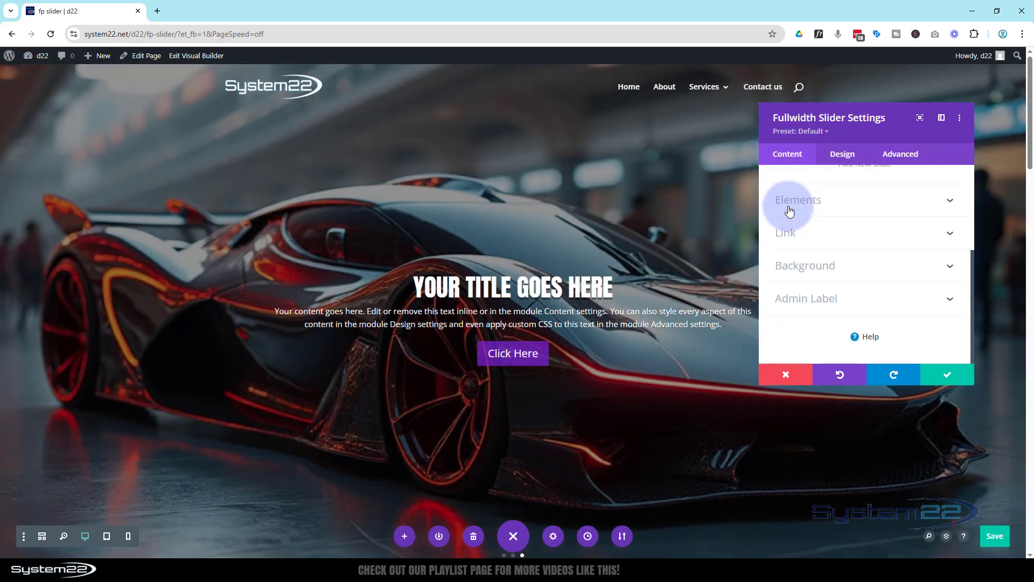
{"action": "left_click", "coordinate": [845, 266]}
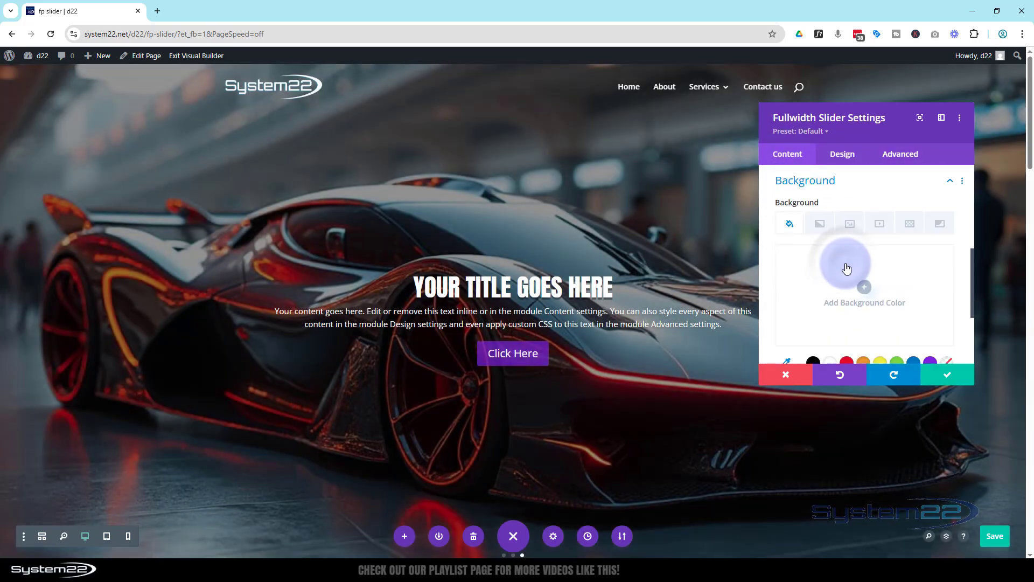
{"action": "left_click", "coordinate": [813, 362]}
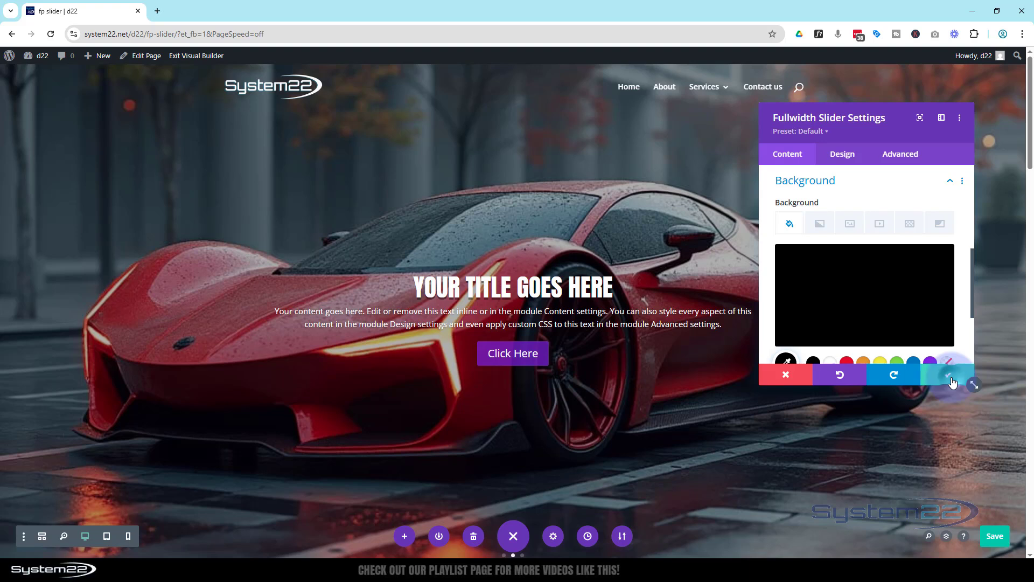
{"action": "left_click", "coordinate": [950, 377]}
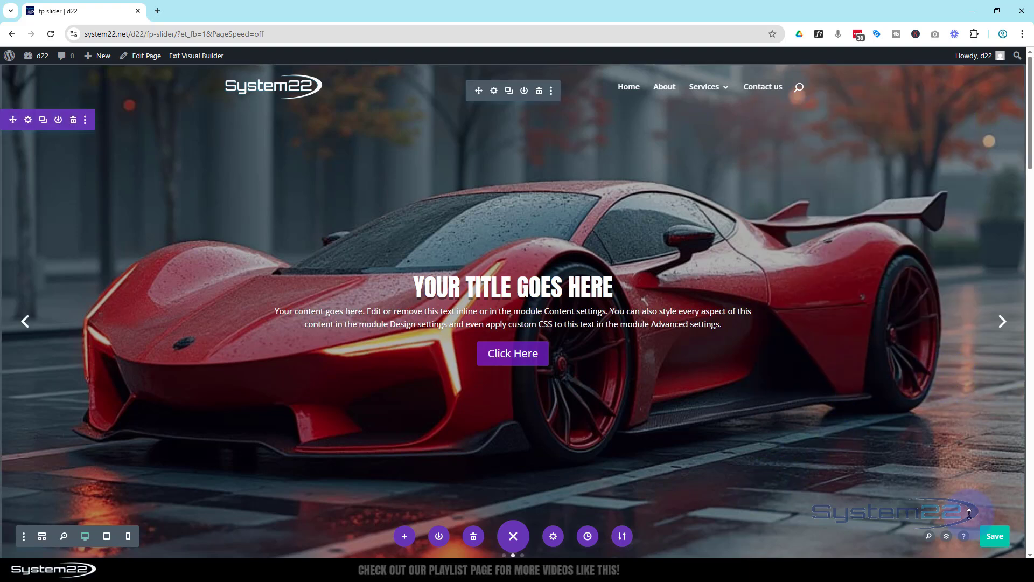
Step: Save the page and exit the Visual Builder to view the live slider page
{"action": "left_click", "coordinate": [511, 536]}
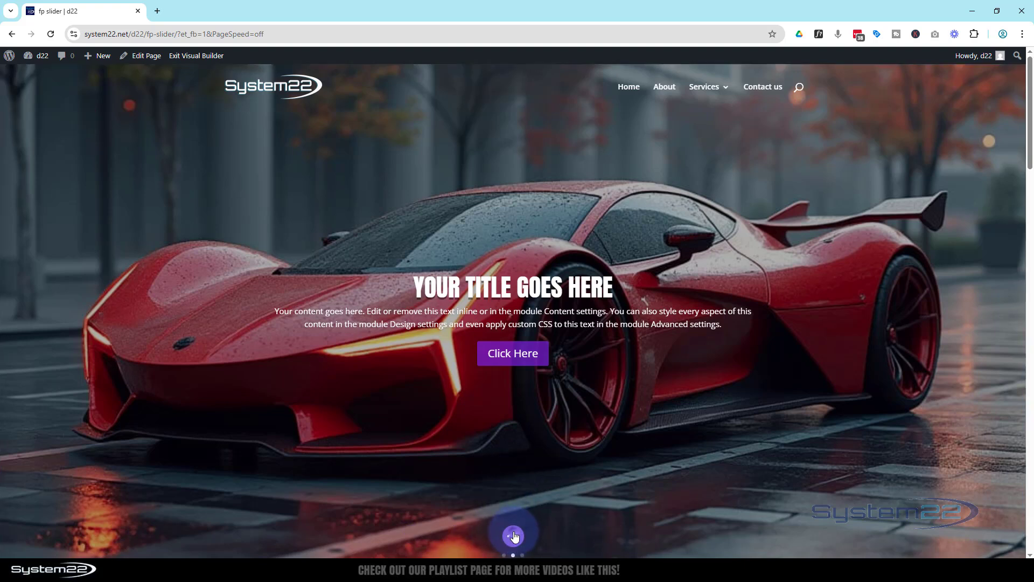
{"action": "left_click", "coordinate": [513, 536]}
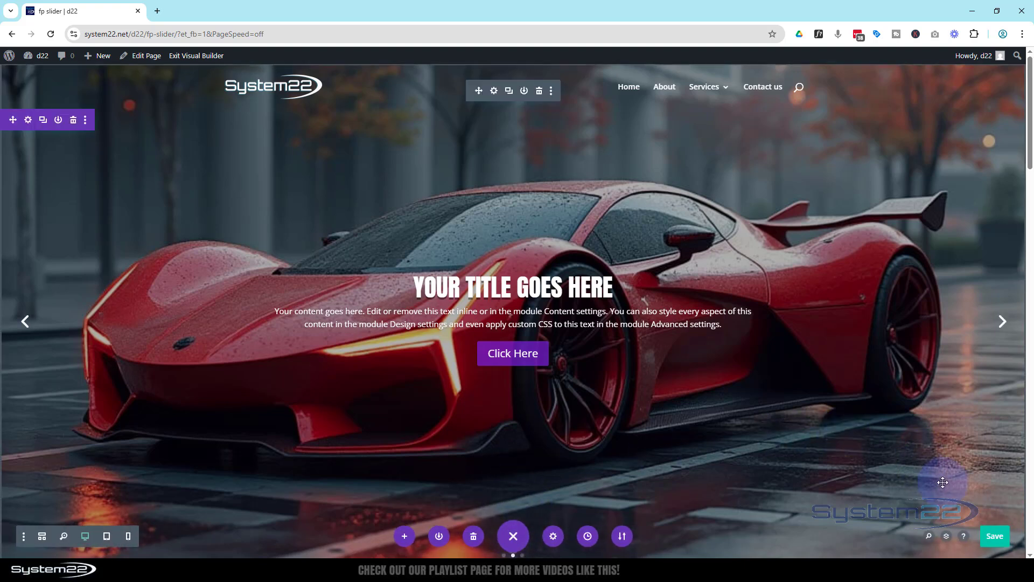
{"action": "left_click", "coordinate": [994, 538]}
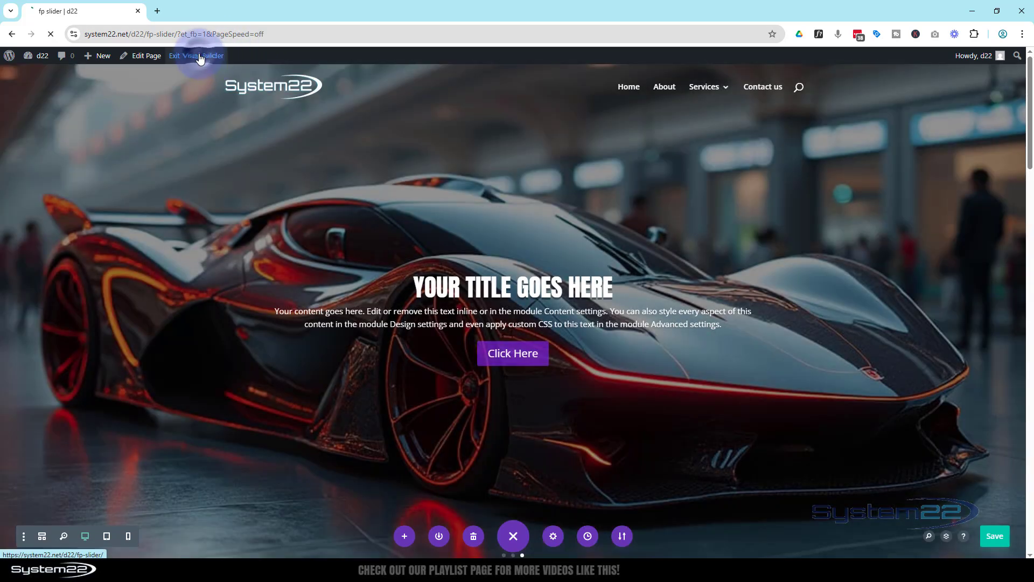
{"action": "left_click", "coordinate": [196, 55]}
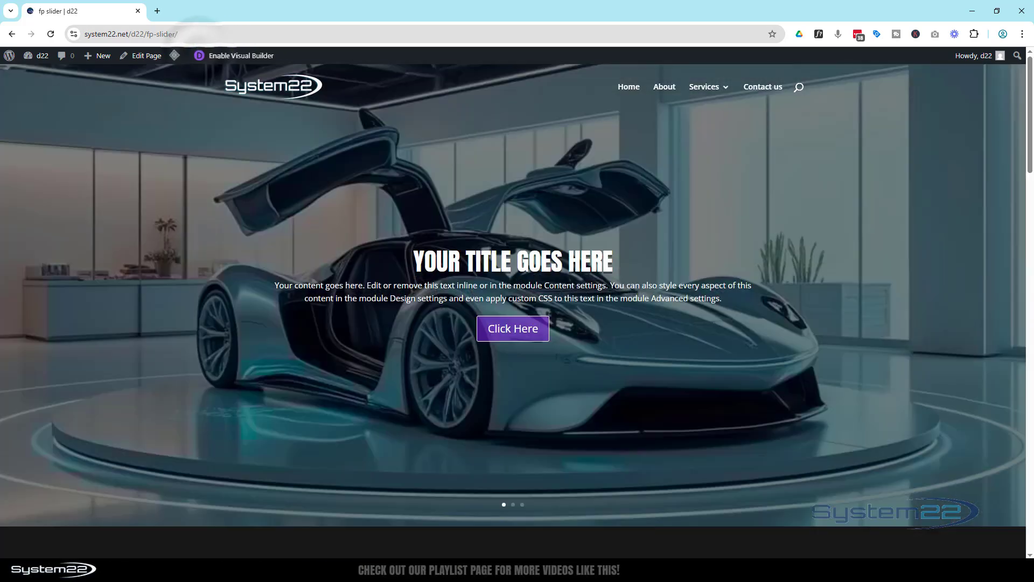